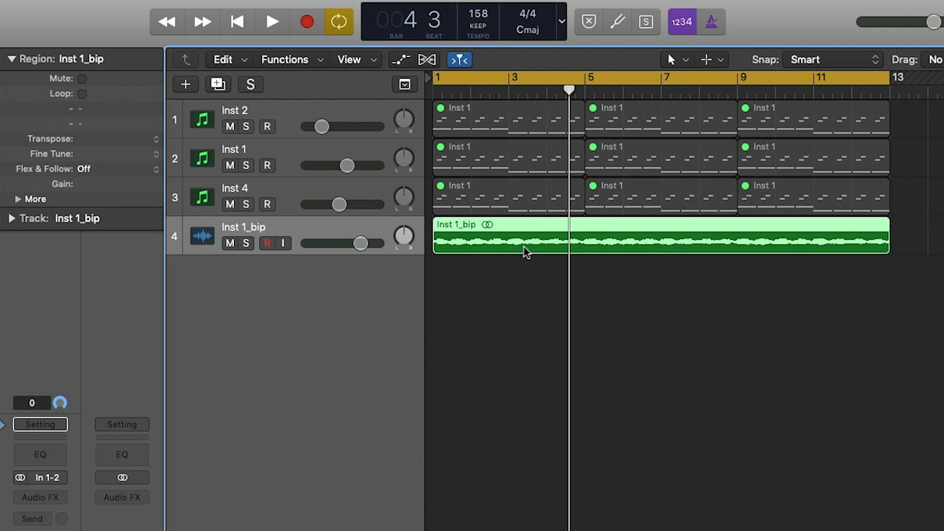
- Audition the bounced audio region by cycling playback over bars 1 to 5 and over bars 5 to 9
left_click_drag(888, 86, 585, 86)
key("space")
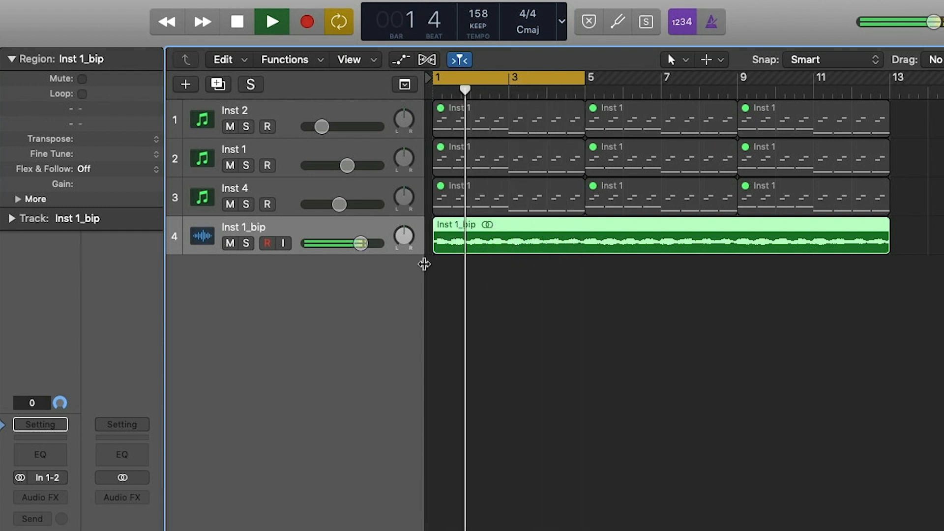
key("space")
left_click_drag(517, 79, 667, 77)
key("space")
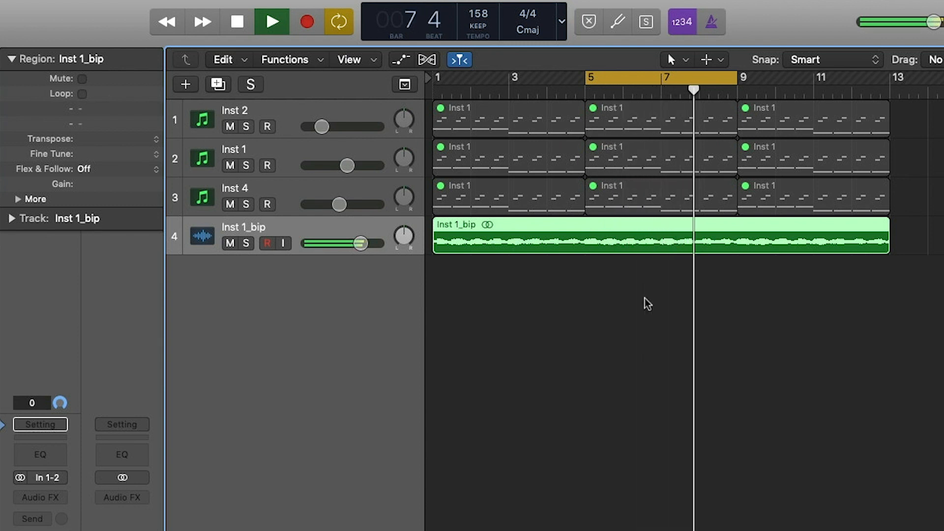
key("space")
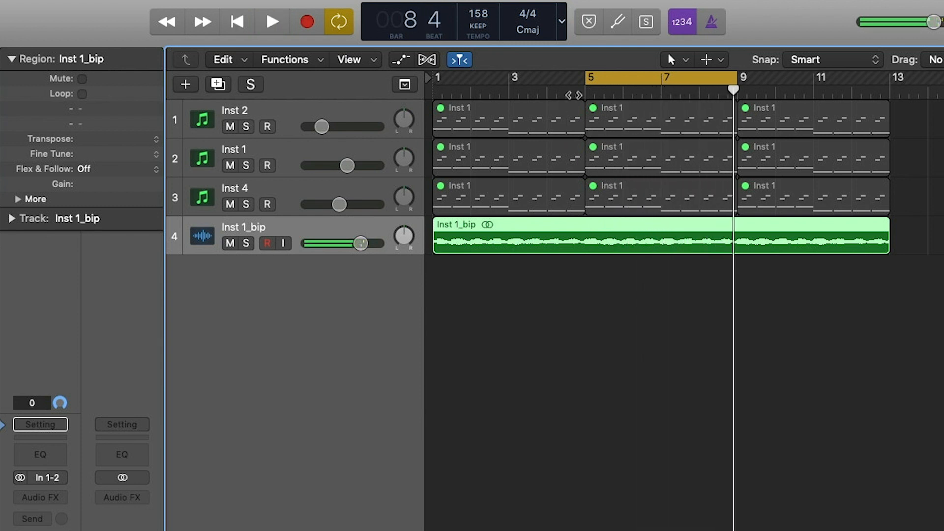
- Split the Inst 1_bip audio region at bars 5 and 9
key("super+t")
left_click(737, 90)
key("super+t")
- Delete the first and last sections of the split audio region and move the remaining middle section to bar 1
left_click(560, 243)
key("Delete")
left_click(731, 235)
left_click(807, 239)
key("Delete")
left_click_drag(688, 240, 535, 240)
- Set the cycle range to bars 1 to 5 and play the moved audio loop repeatedly from its start
left_click_drag(614, 80, 462, 80)
key("space")
key("space")
key("space")
key("space")
key("space")
key("space")
key("space")
key("space")
key("space")
key("space")
key("space")
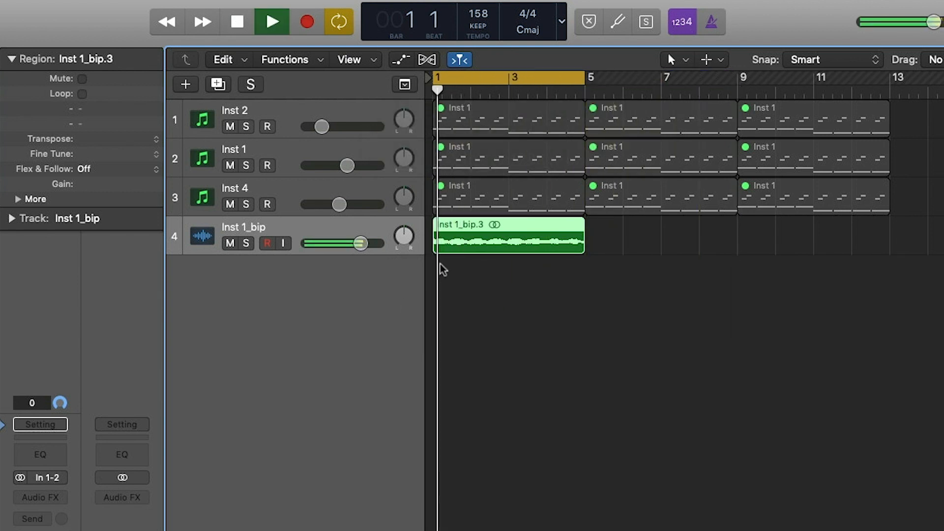
- Use the Fade Tool to apply a very short fade-in at the very start of the trimmed audio loop
left_click(677, 59)
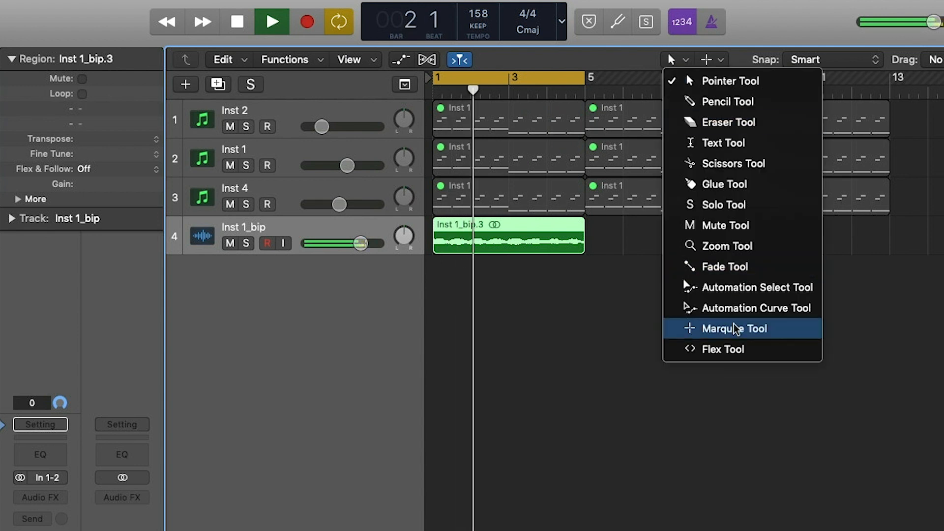
left_click(713, 268)
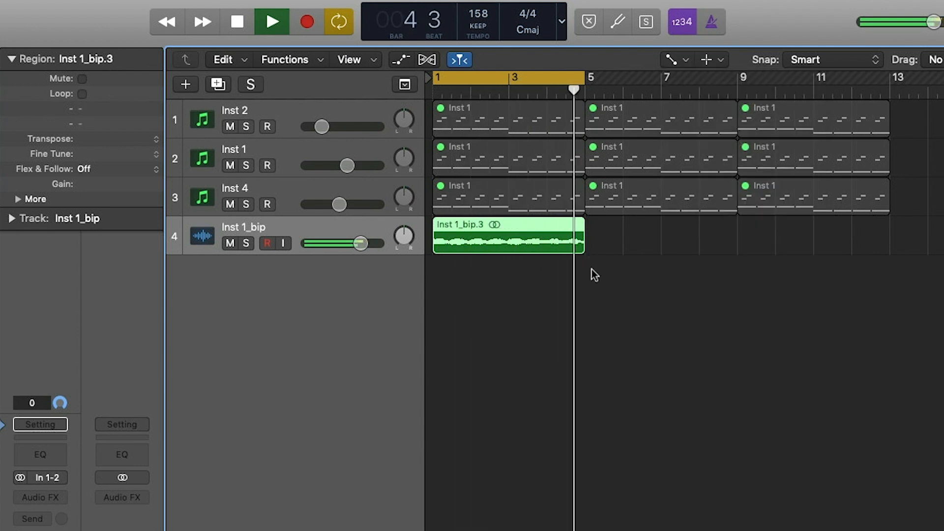
key("space")
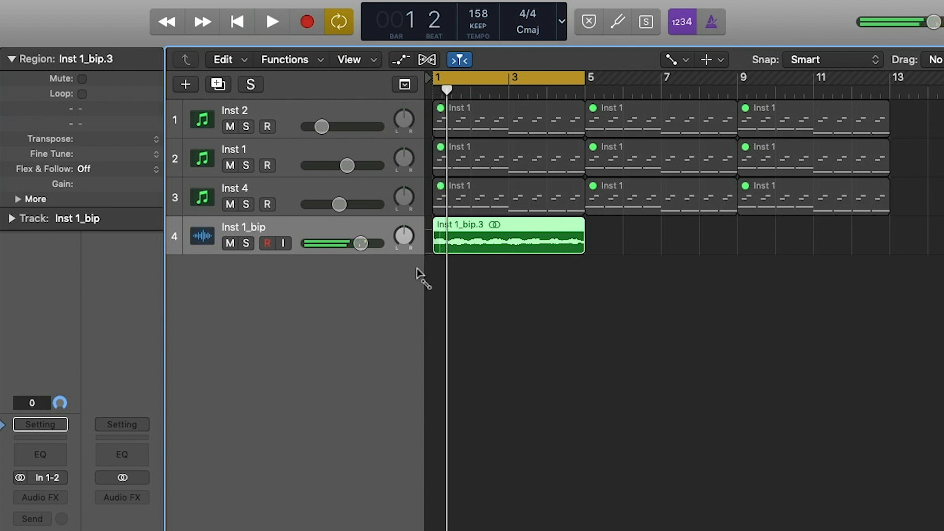
key("Return")
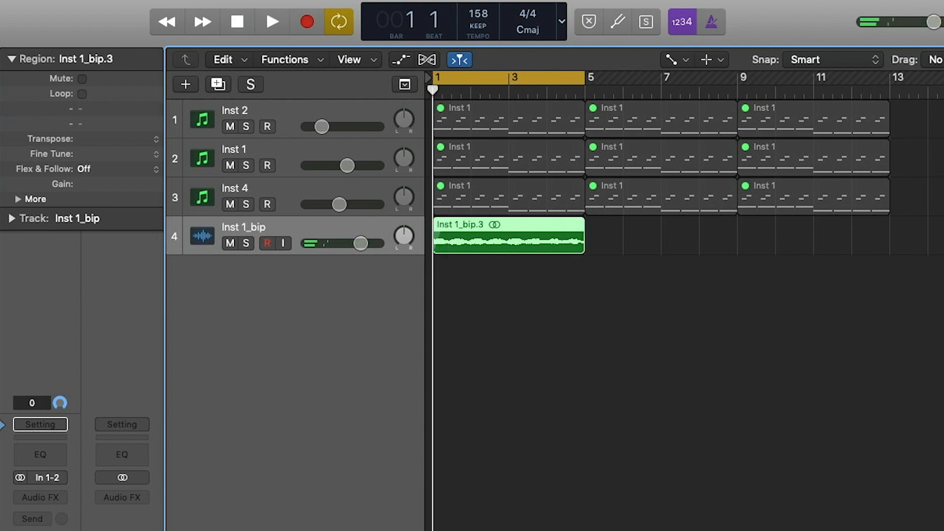
key("super+Right")
key("super+Right")
key("super+Right")
key("super+Right")
key("super+Right")
key("super+Right")
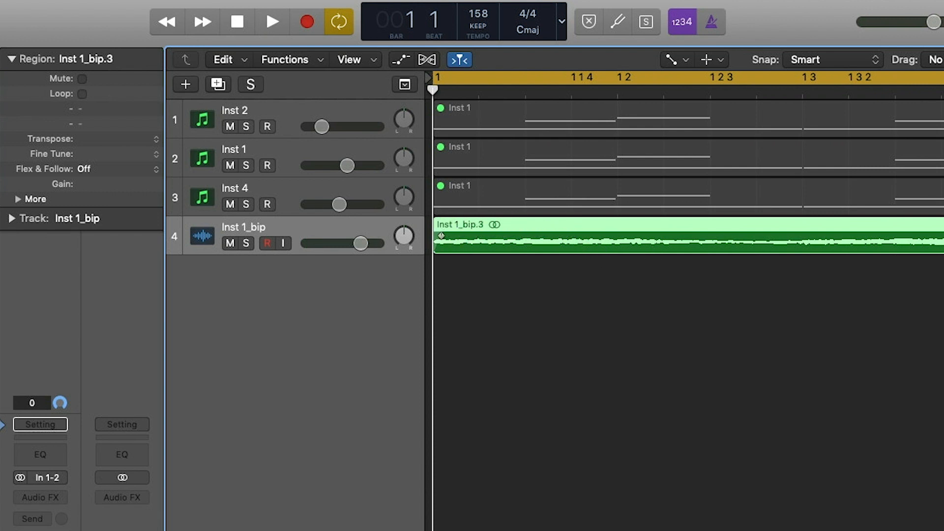
key("super+Right")
key("super+Right")
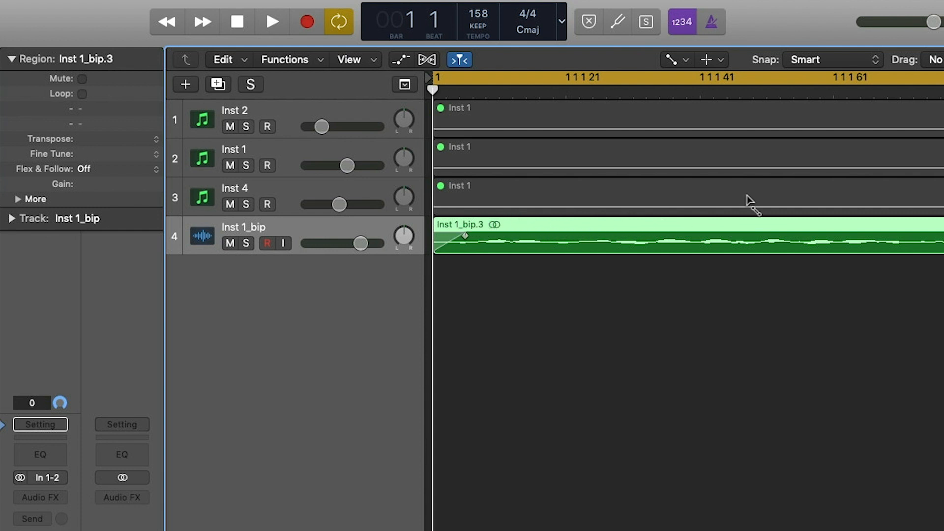
key("super+Right")
key("super+Right")
key("super+Right")
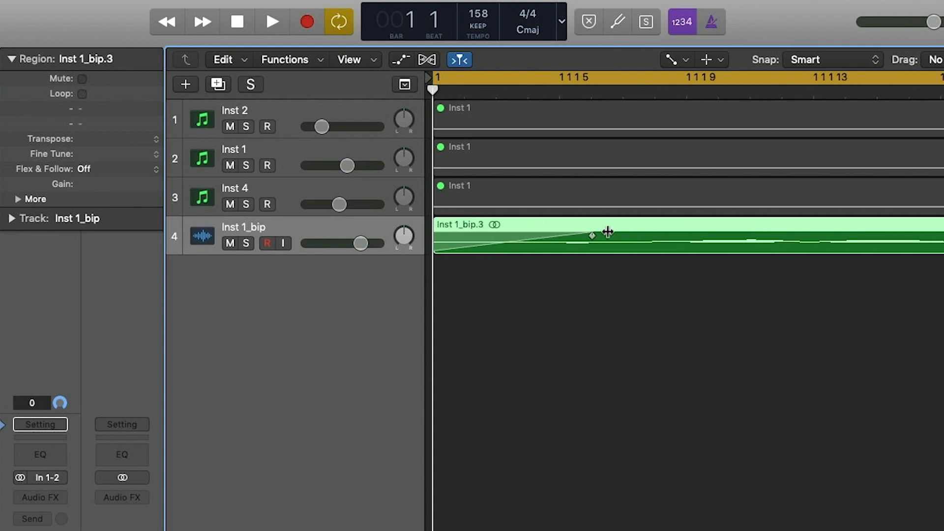
- Play the faded audio loop to check how it repeats across the cycle range
key("space")
key("super+Left")
key("super+Left")
key("super+Left")
key("super+Left")
key("super+Left")
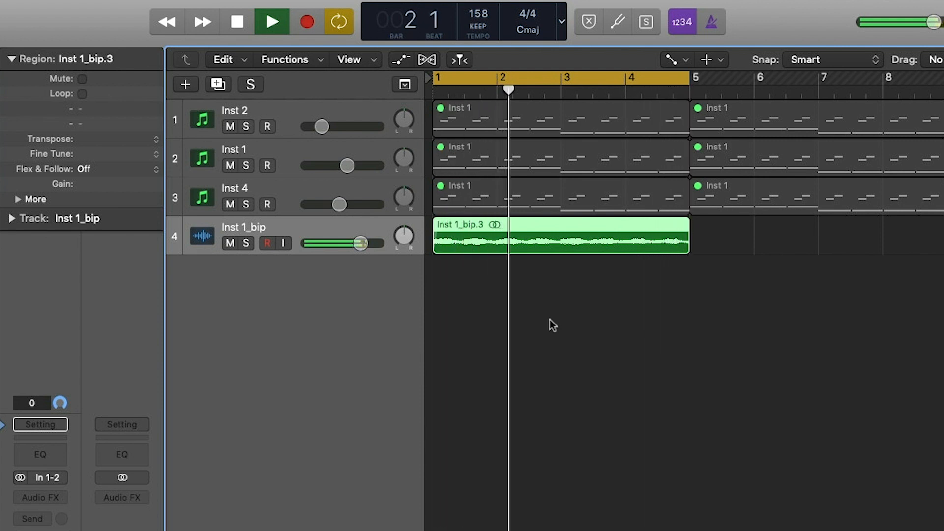
key("space")
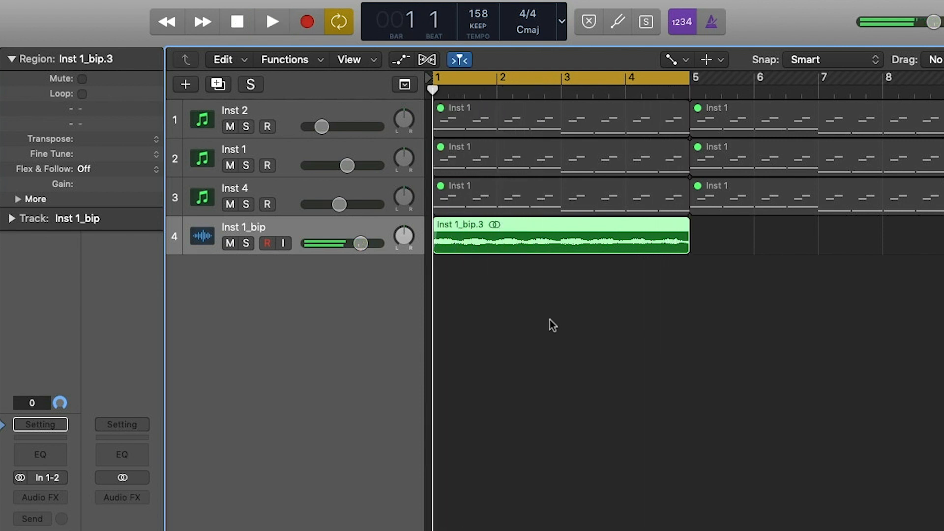
- Set up a bounce of the four-bar loop and choose its export options
key("super+b")
left_click(218, 163)
left_click(218, 181)
left_click(255, 167)
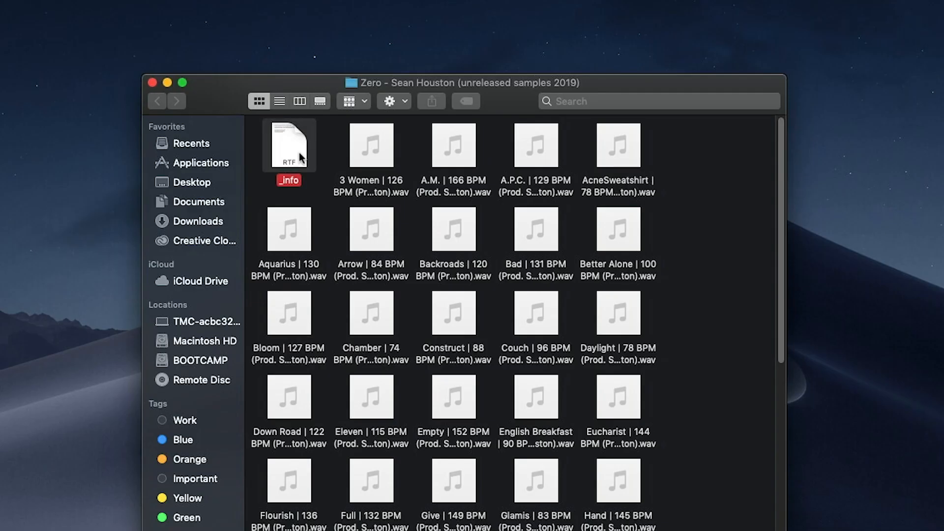
- In the Finder sample pack folder, open the _info document to read the usage terms and close it
double_click(295, 145)
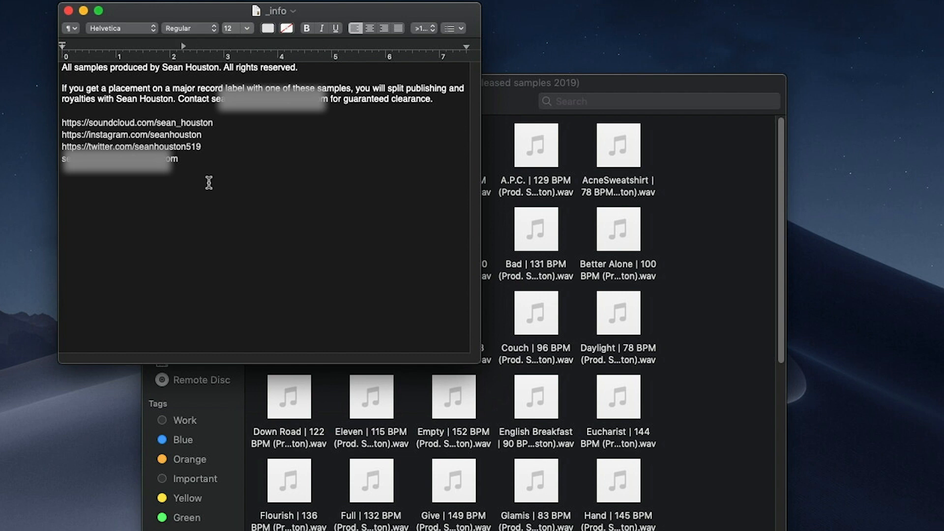
left_click(69, 11)
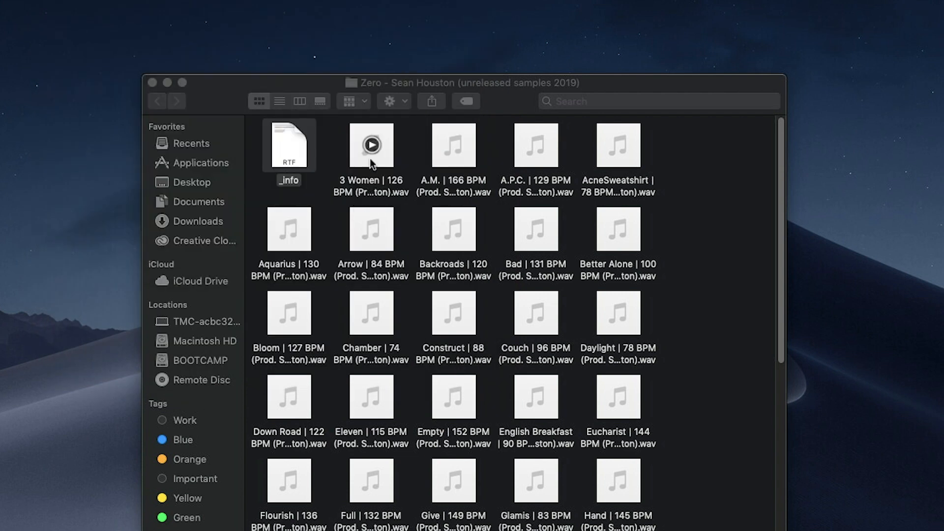
- Preview the 3 Women, Arrow, English Breakfast and L.A.M.B.S. samples from the pack
left_click(371, 145)
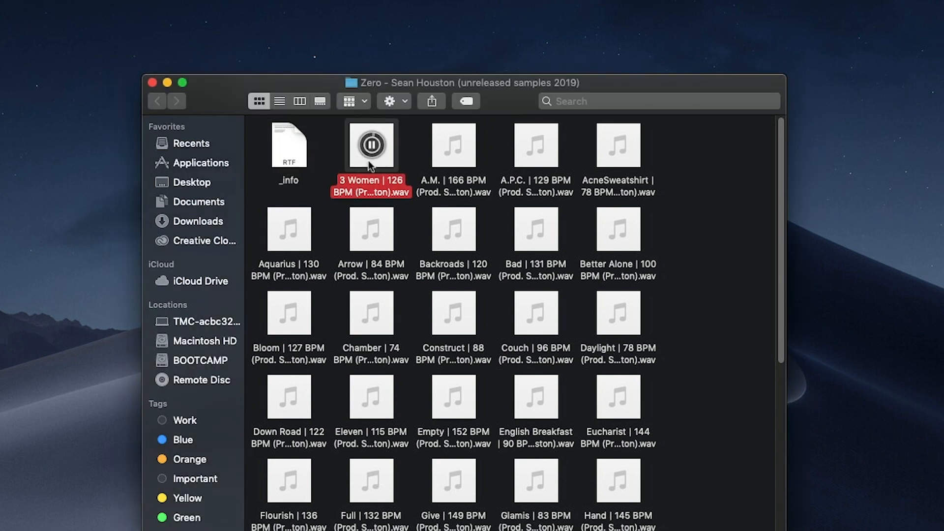
left_click(372, 229)
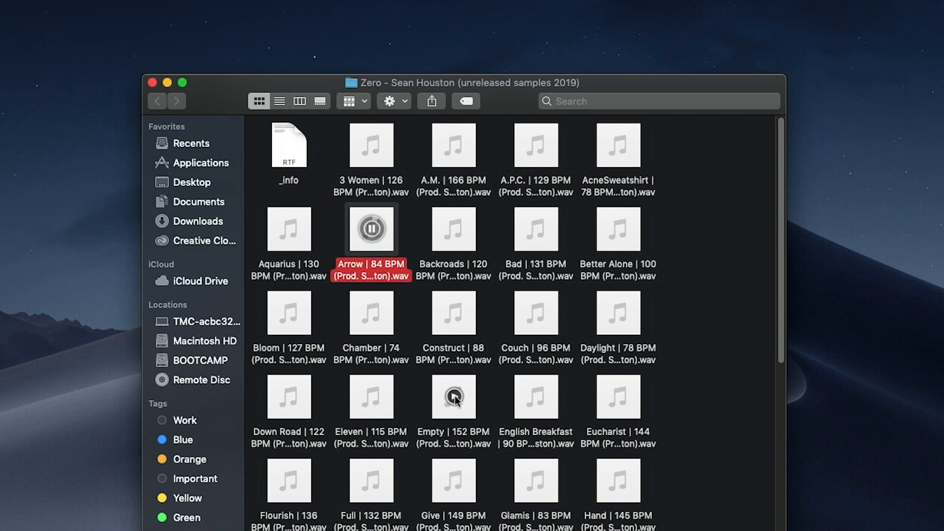
left_click(536, 396)
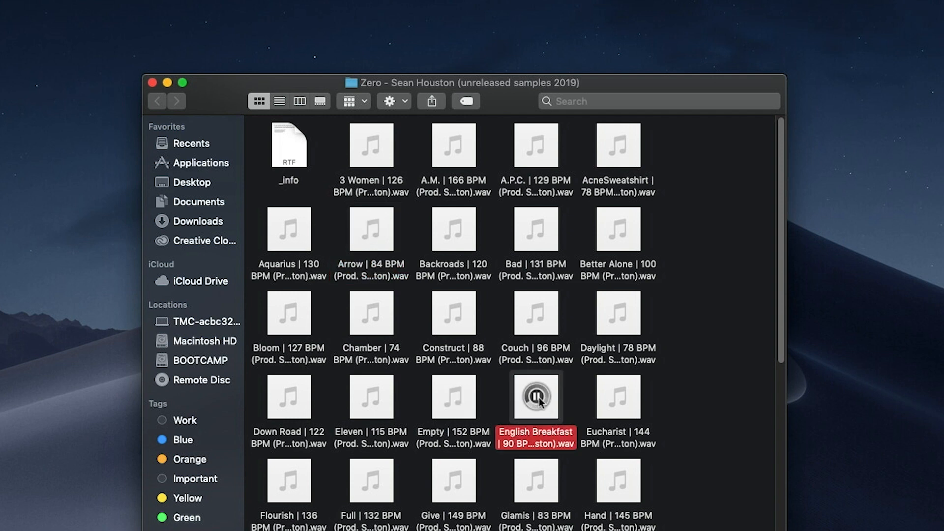
scroll(579, 404, "down", 3)
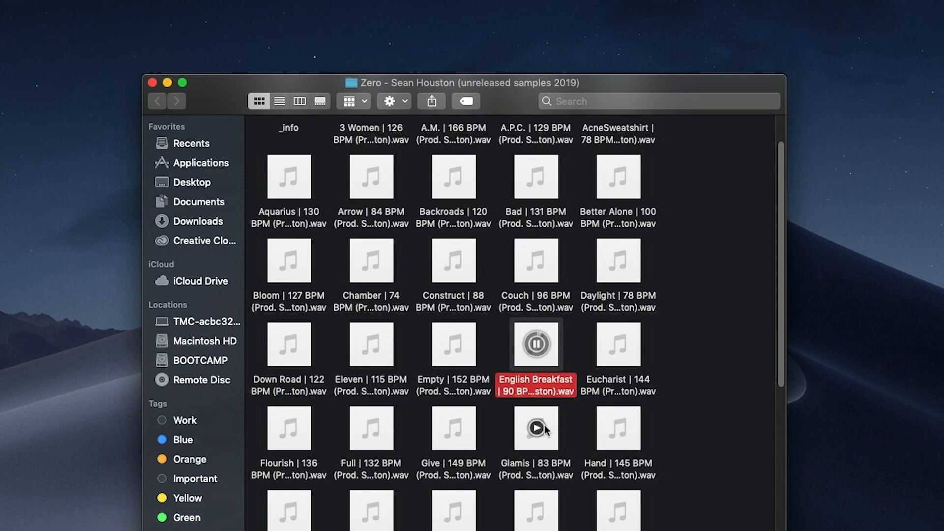
scroll(534, 282, "down", 10)
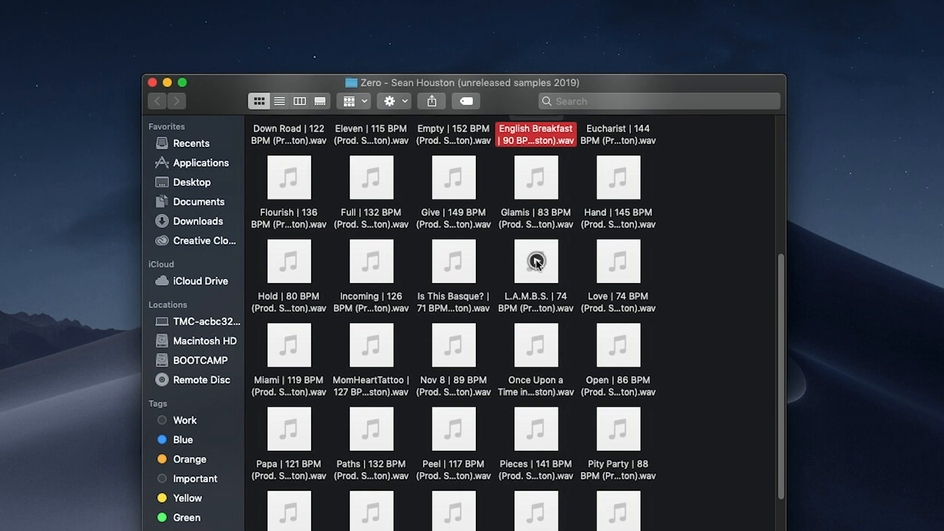
left_click(537, 262)
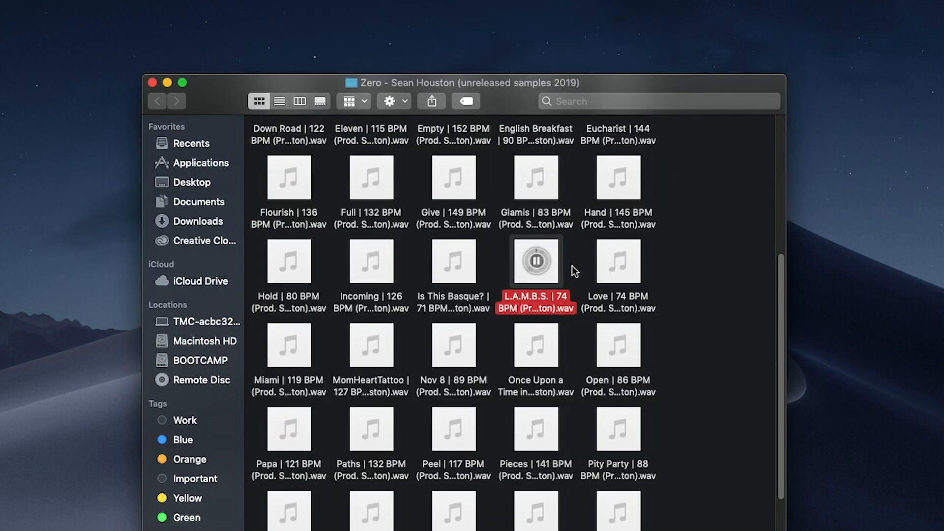
left_click(575, 270)
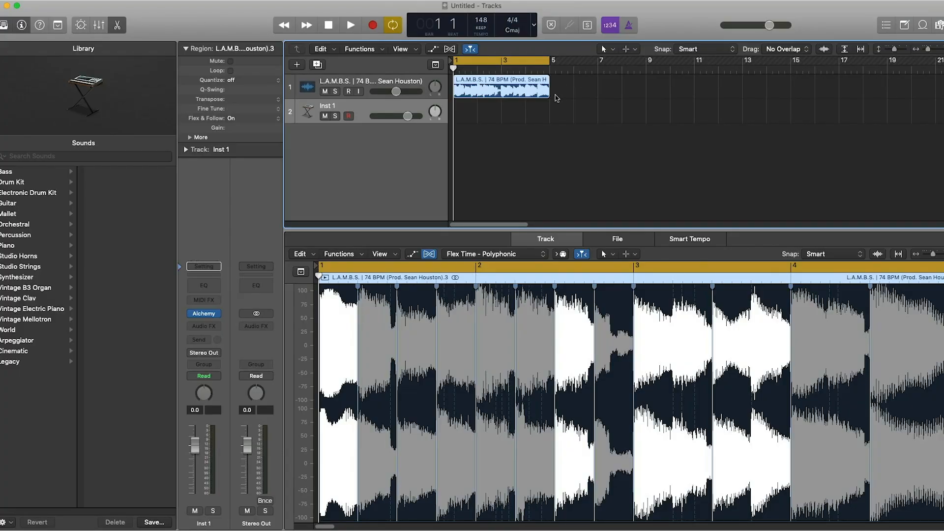
- With the L.A.M.B.S. loop playing in Logic Pro, turn off the editor's Flex view and enlarge the waveform display, hiding the Library
key("space")
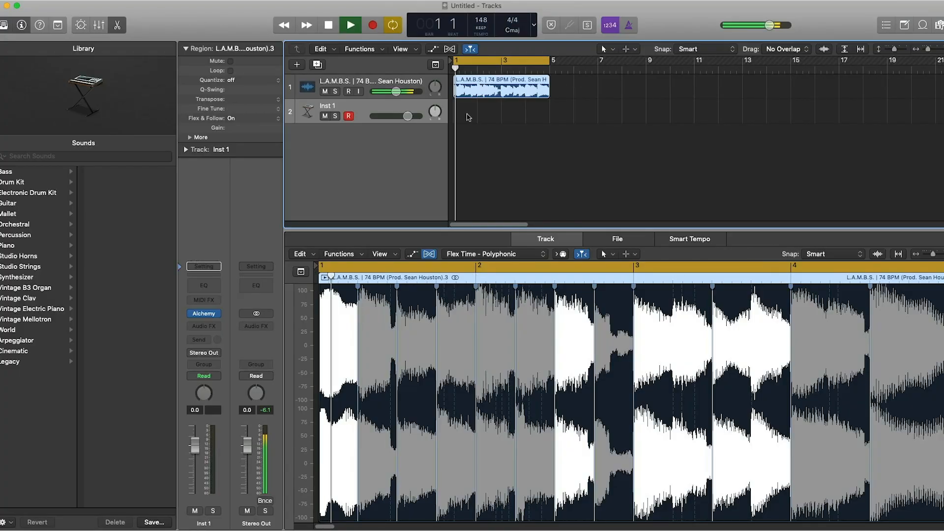
left_click(428, 254)
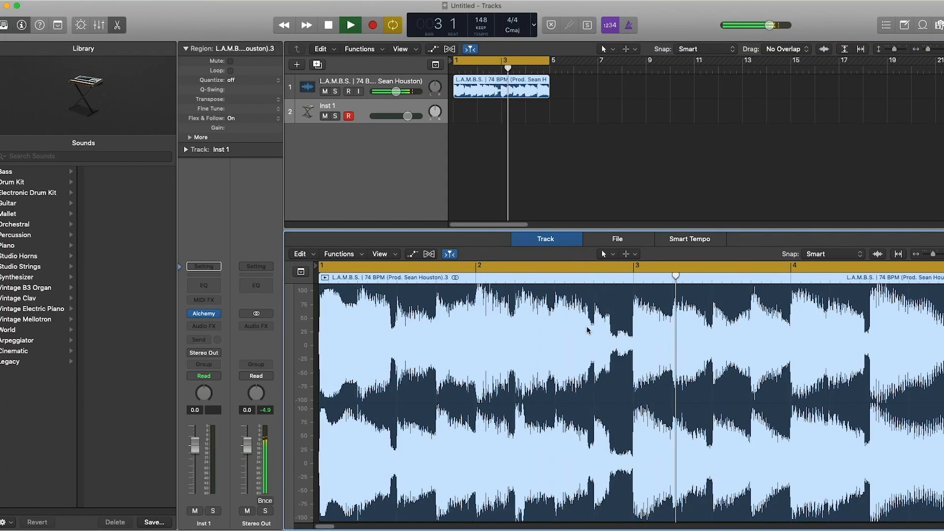
left_click(898, 254)
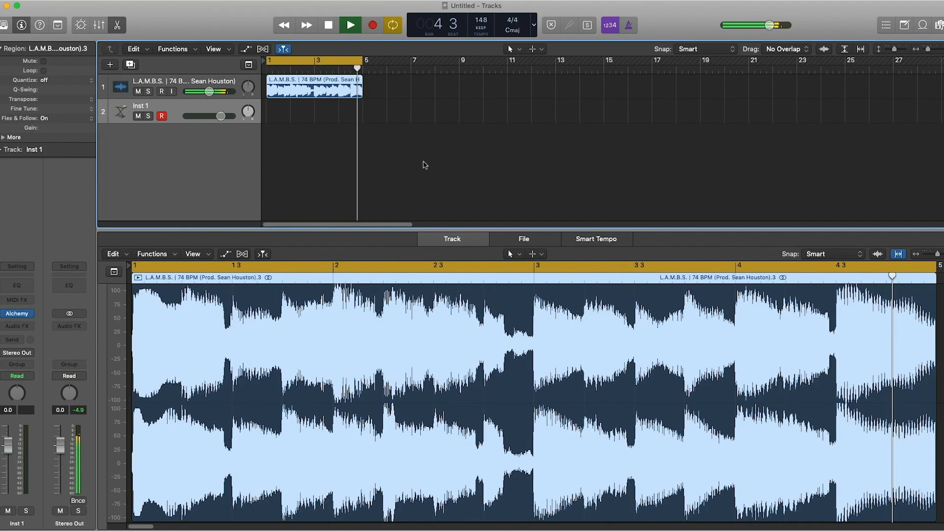
key("y")
left_click_drag(322, 229, 321, 216)
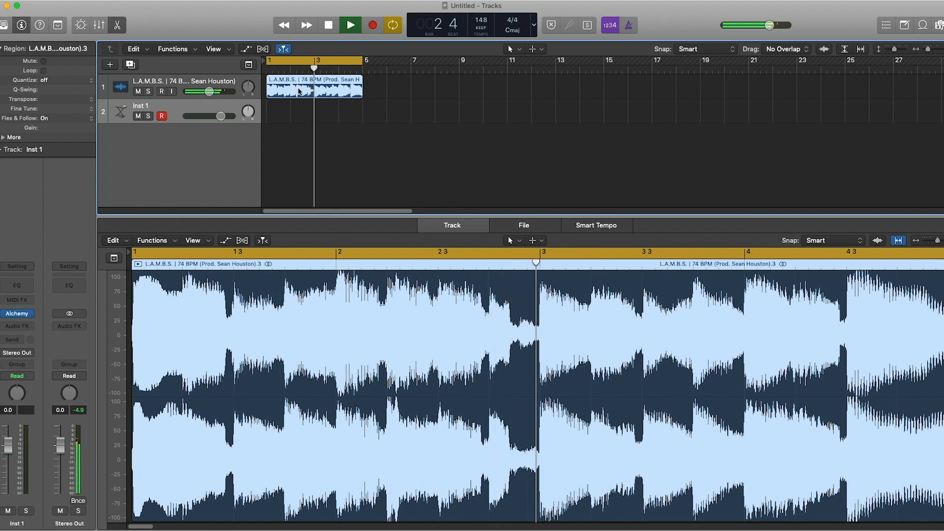
- Transpose the L.A.M.B.S. sample region by -3 and play it back
key("space")
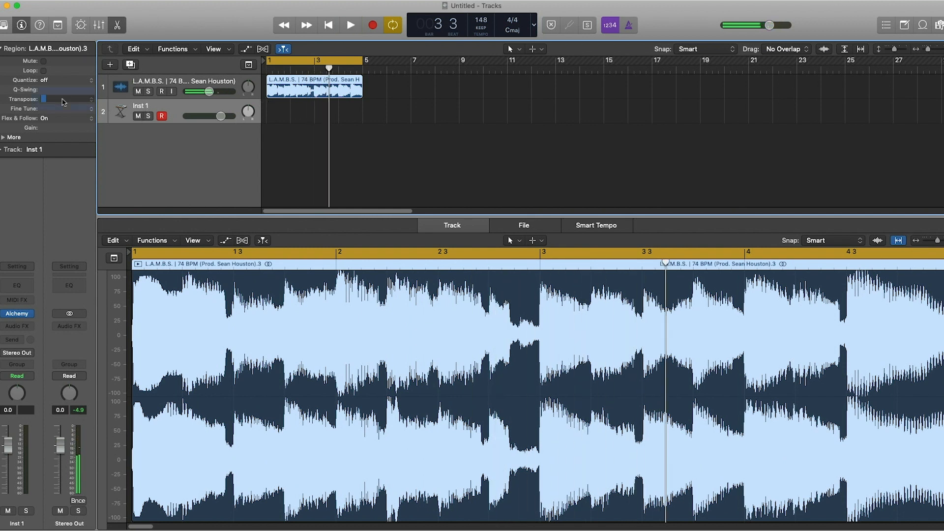
key("space")
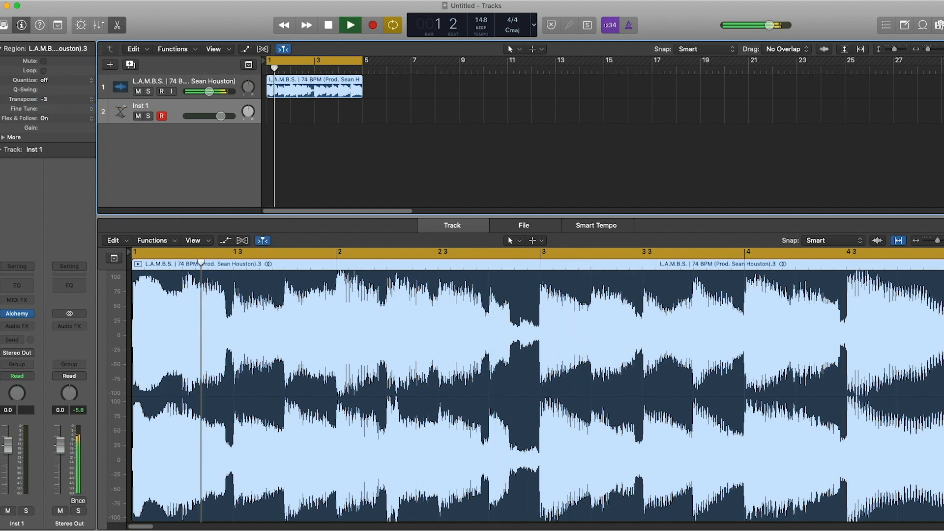
- Add a Channel EQ to the L.A.M.B.S. track with a 48 dB/Oct low cut at about 215 Hz
left_click(182, 87)
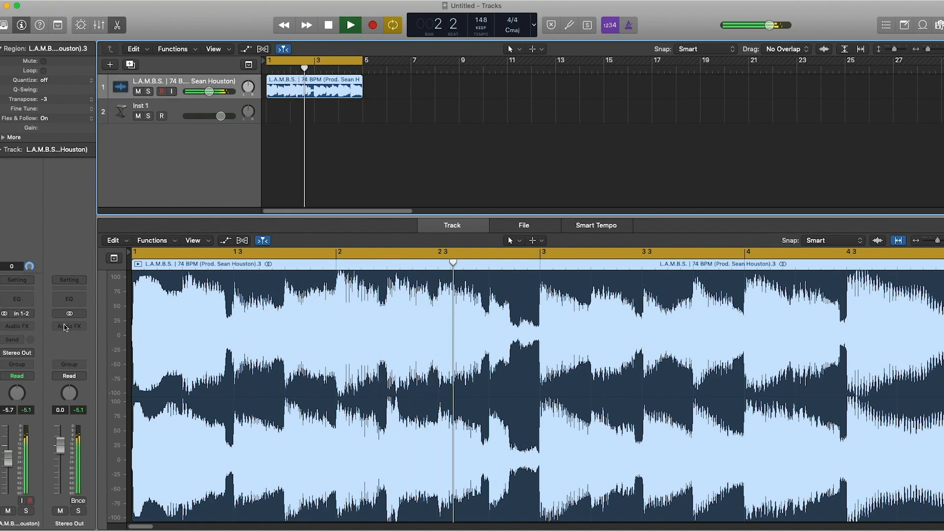
left_click(25, 300)
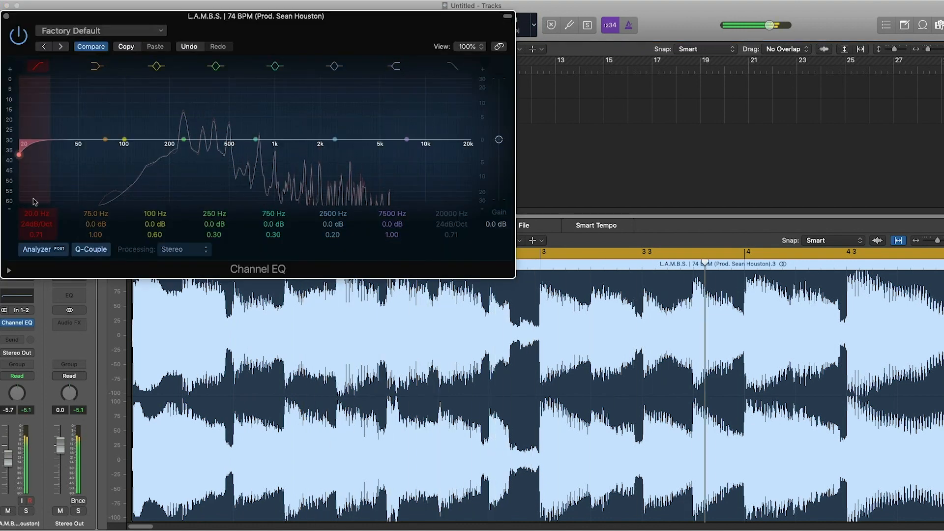
left_click_drag(42, 223, 42, 168)
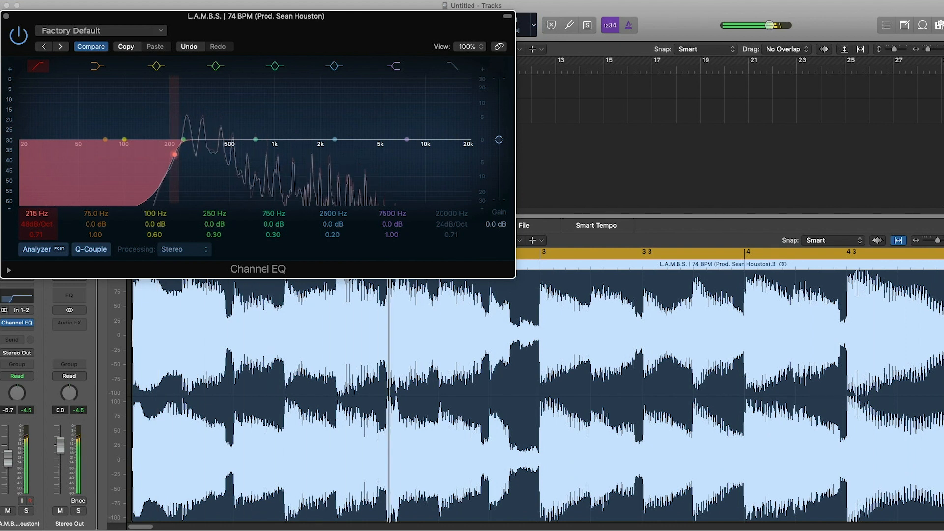
left_click_drag(124, 139, 185, 153)
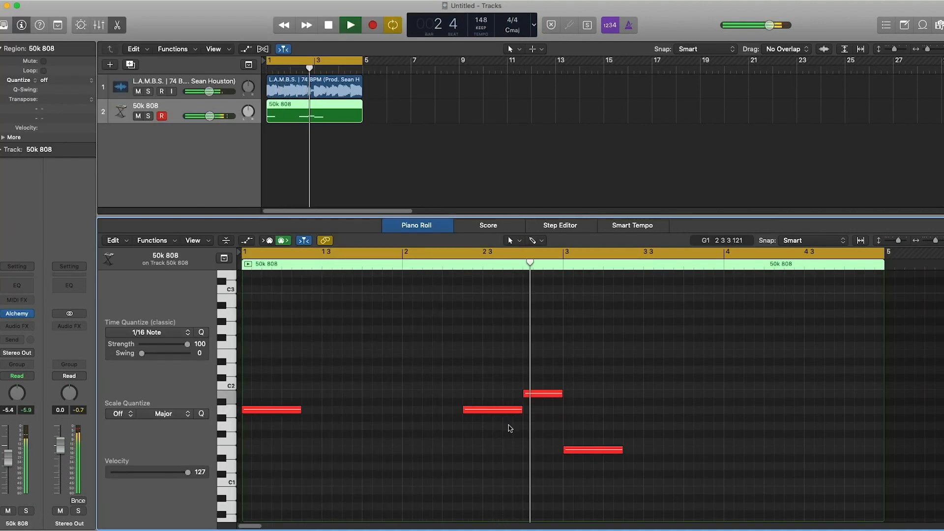
- Add an E1 note at beat 2 of bar 4 in the 50k 808 region and play it with the region fitted to the editor
key("space")
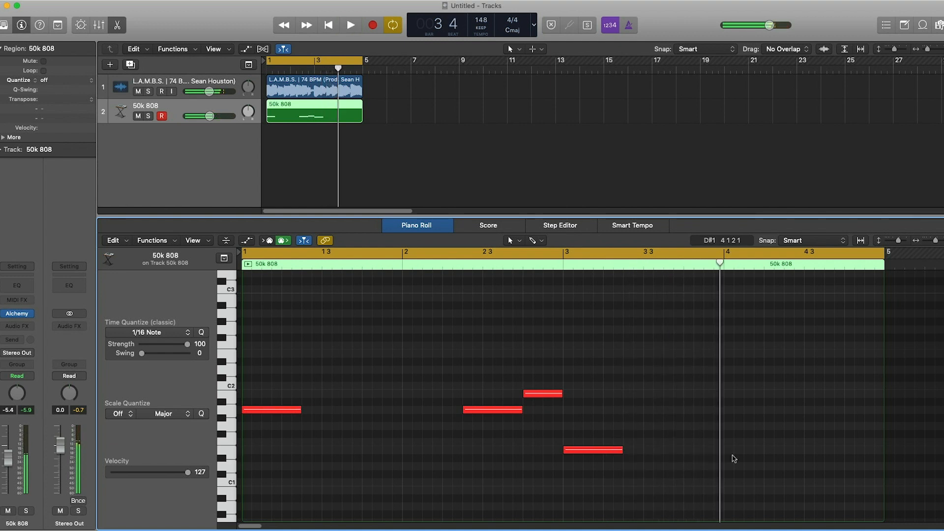
left_click_drag(784, 450, 796, 451)
key("space")
left_click(861, 241)
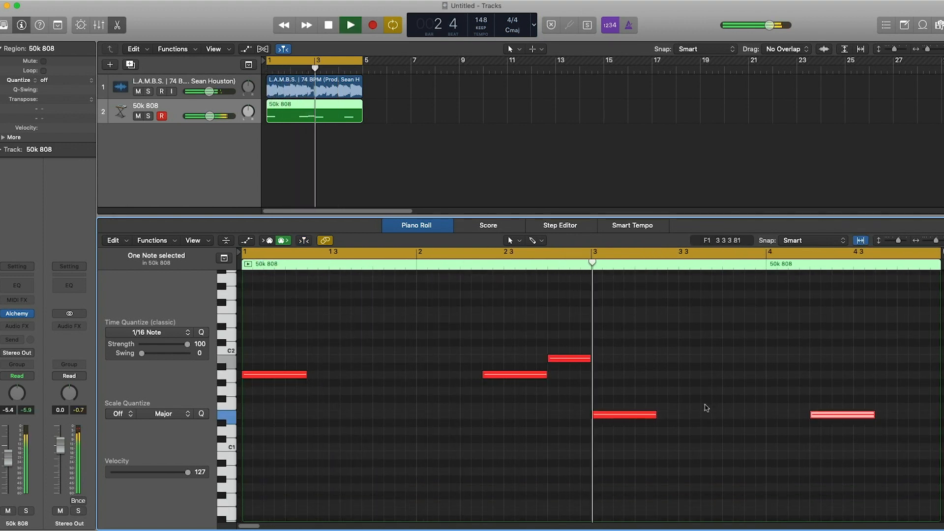
- Add a G1 note at 4 3 3 filling the end of bar 4 in the 50k 808 region and play the loop
left_click(713, 427)
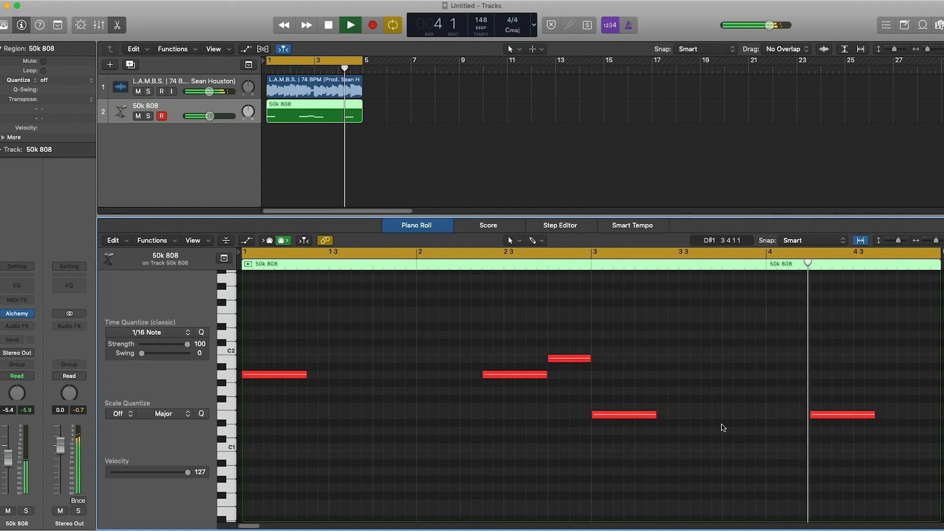
key("space")
mouse_move(878, 398)
left_mouse_down()
mouse_move(879, 377)
mouse_move(879, 391)
left_mouse_up()
key("space")
left_click(793, 378)
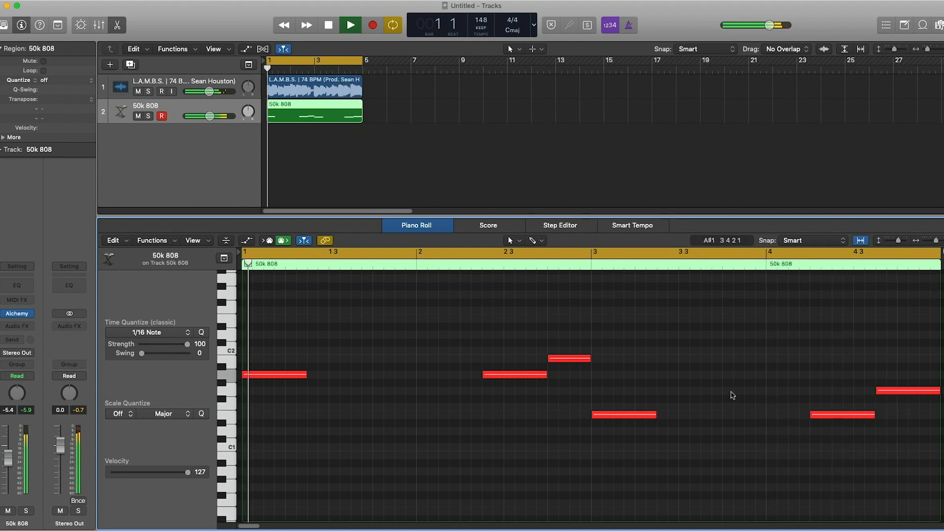
- Transpose the 50k 808 region by -12 and lower the 50k 808 track's volume to -9.4 dB
left_click(291, 120)
left_click(91, 100)
left_click(92, 103)
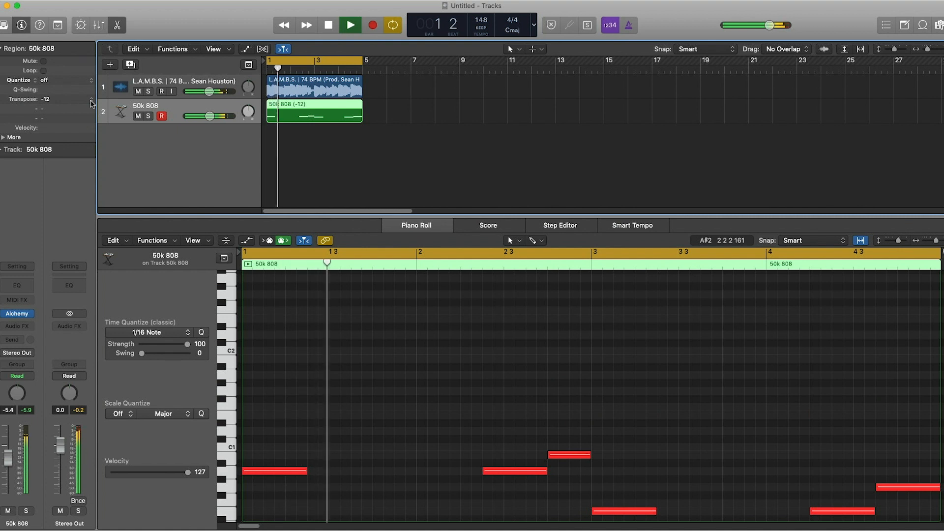
left_click_drag(210, 116, 205, 116)
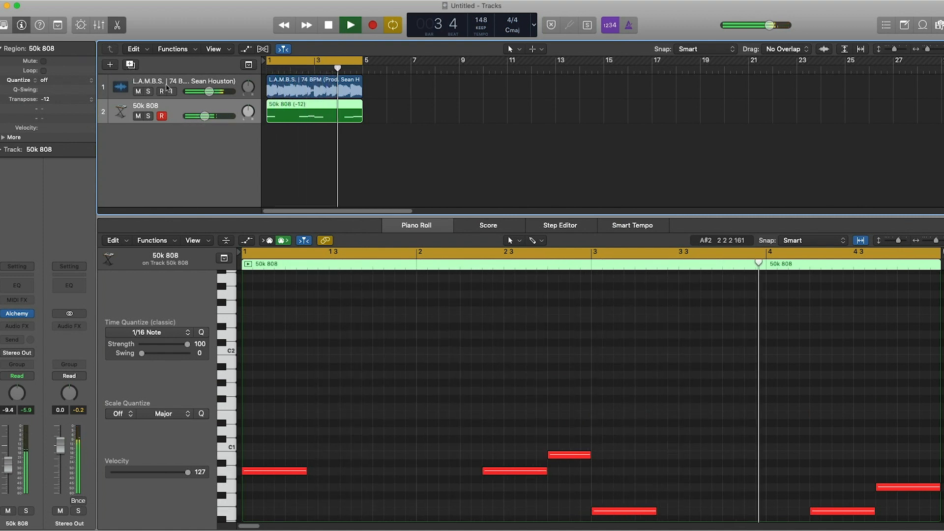
- Add a clp track with the Clap 1 - Atlanta sound and place D#1 hits on beat 3 of all four bars
left_click(110, 65)
left_click(393, 101)
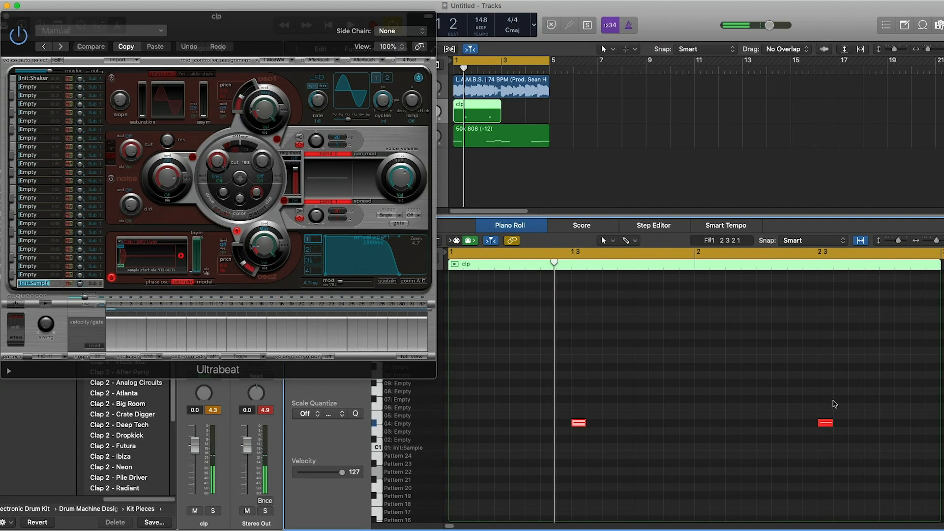
left_click_drag(884, 395, 525, 481)
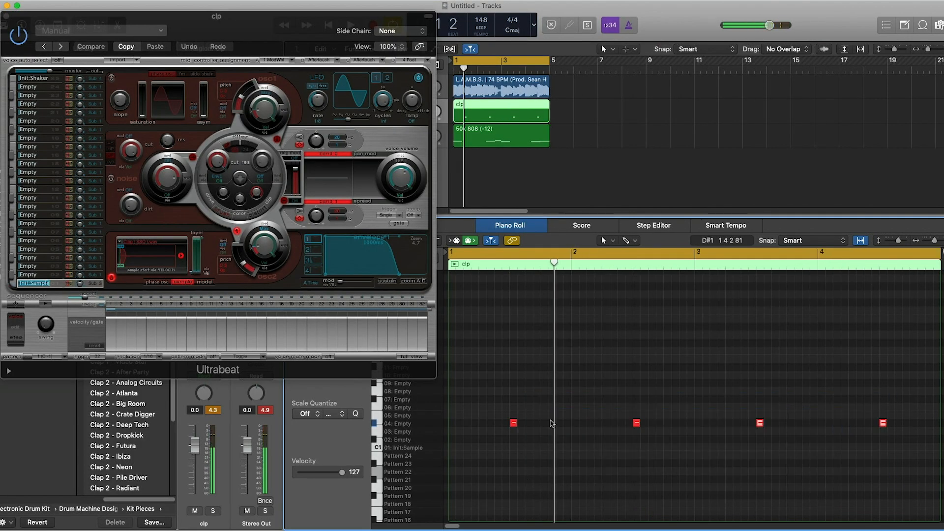
left_click(19, 22)
key("super+w")
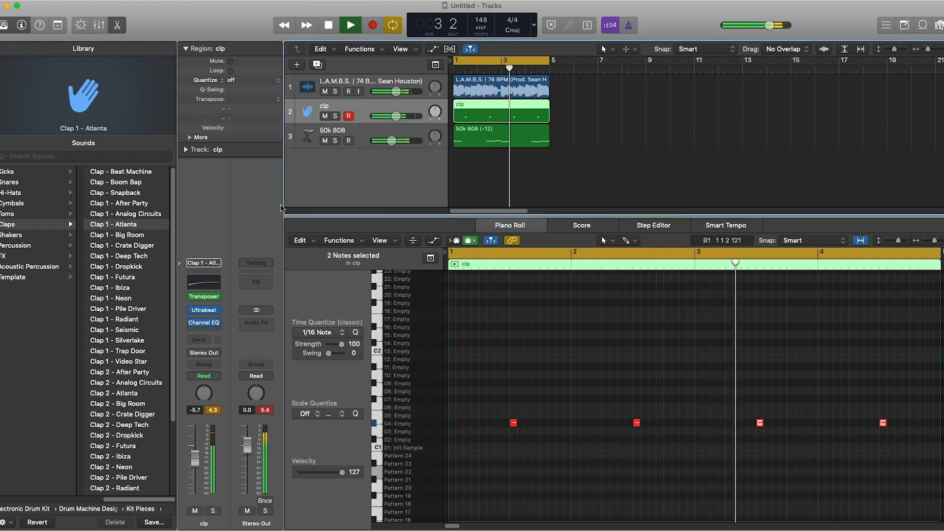
- Turn the clap sound's Length control down to 0% and open the clp track's Ultrabeat instrument
key("b")
left_click_drag(485, 457, 469, 515)
left_click(206, 312)
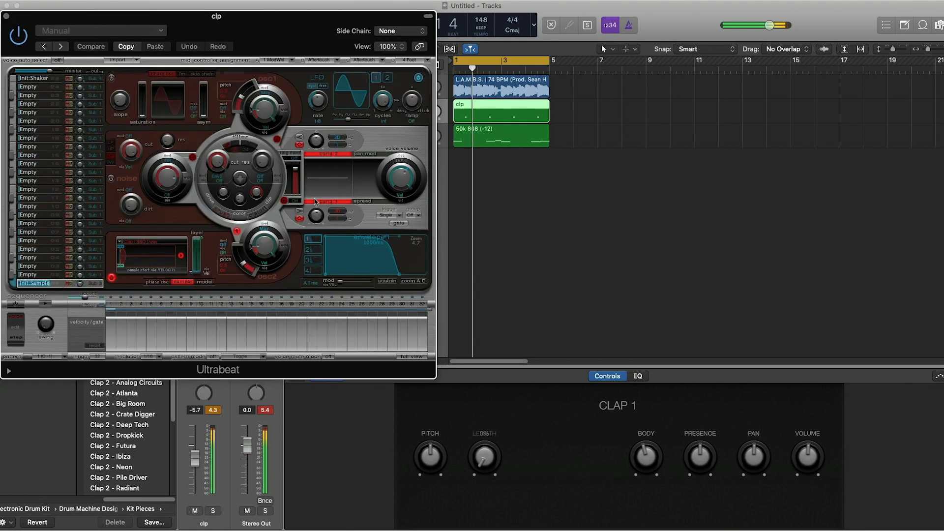
left_click(307, 270)
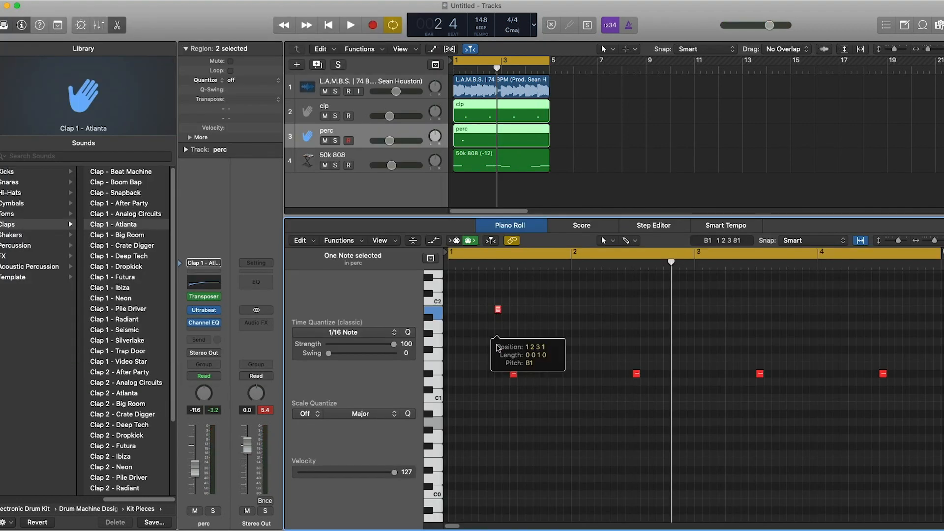
- Move the perc note at 1 2 3 down to D#1 and set the perc track's volume to -13.0 dB during playback
left_click_drag(497, 347, 502, 388)
key("space")
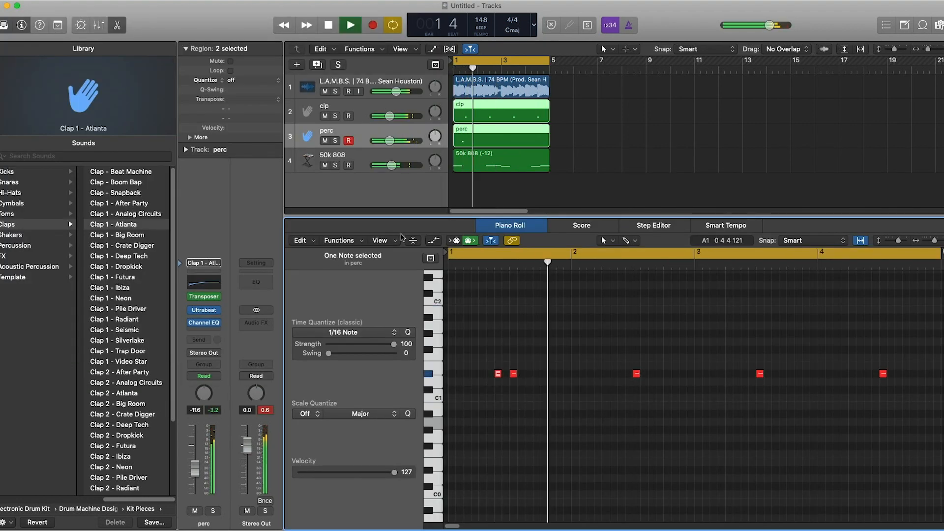
left_click_drag(390, 141, 388, 141)
left_click(618, 333)
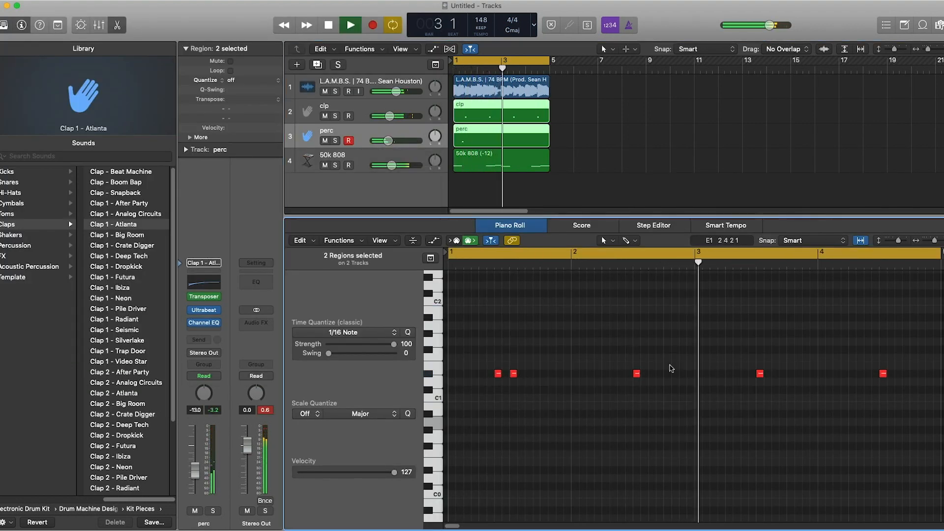
- Add a D#1 perc hit at 3 2 3 and lower the perc track's volume to -13.8 dB
left_click(737, 373)
left_click_drag(739, 375, 746, 375)
left_click(742, 386)
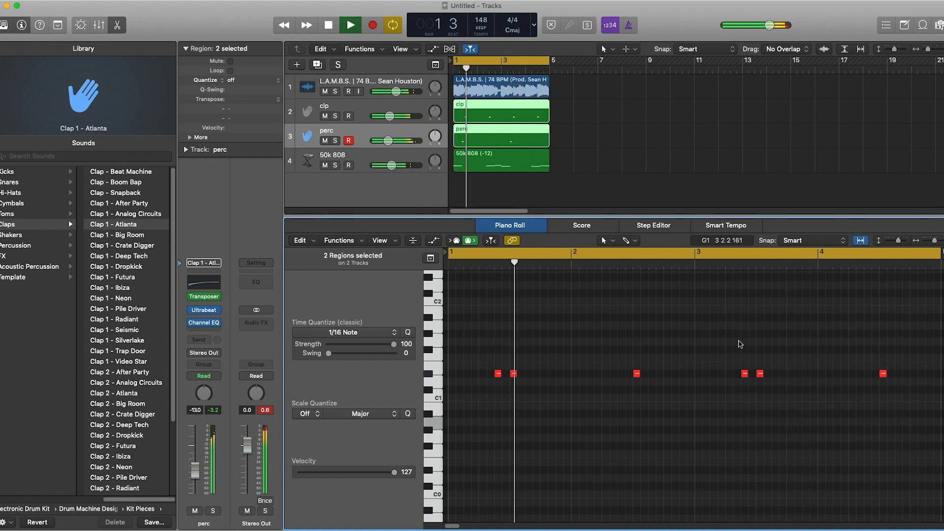
left_click_drag(388, 141, 387, 141)
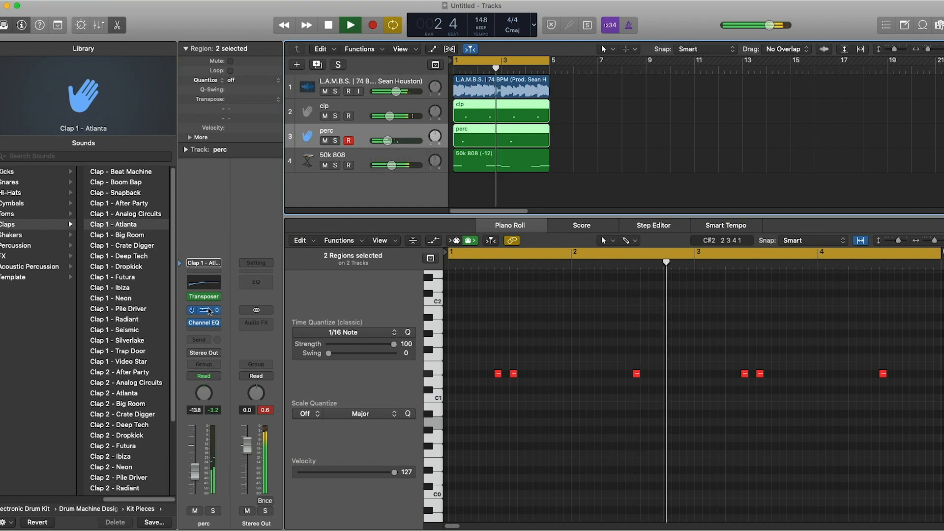
left_click(203, 310)
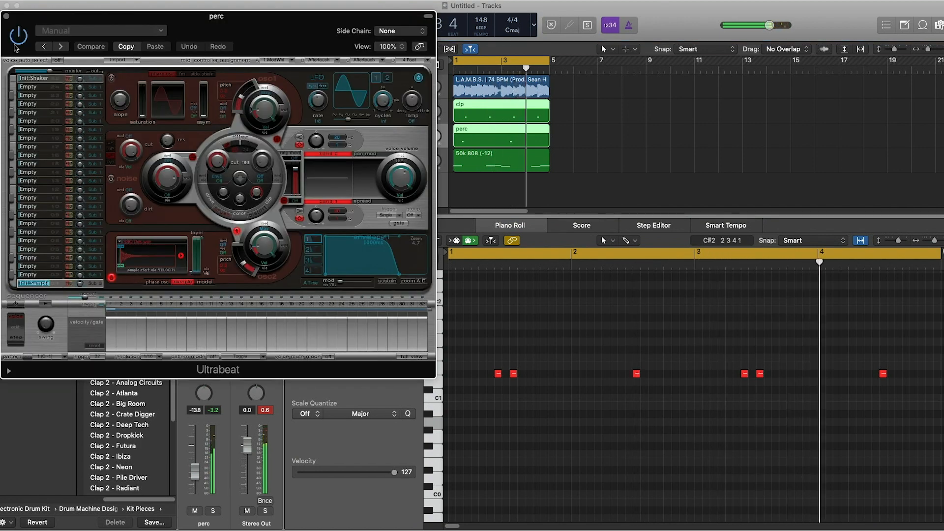
left_click(6, 16)
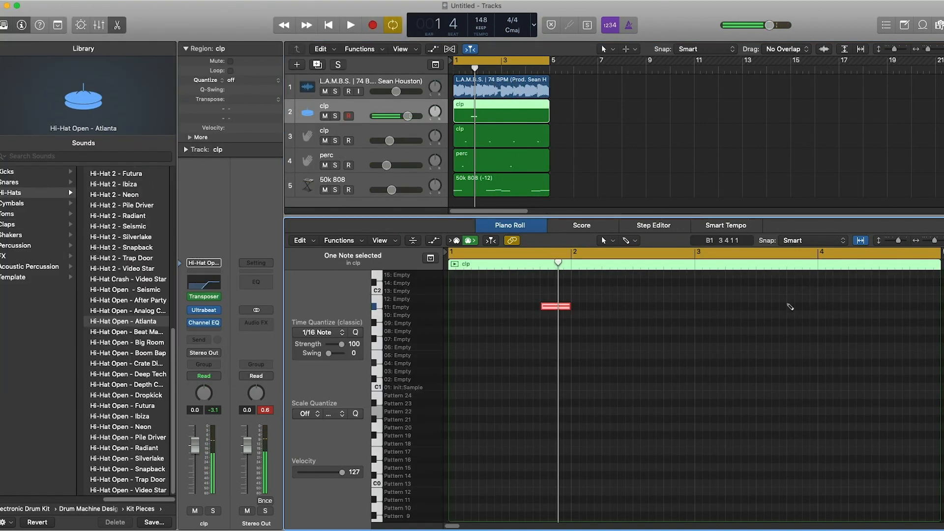
- Add an open hi-hat note at beat 4 of bar 3 and lower that track's volume with its sound controls shown
key("space")
left_click(407, 115)
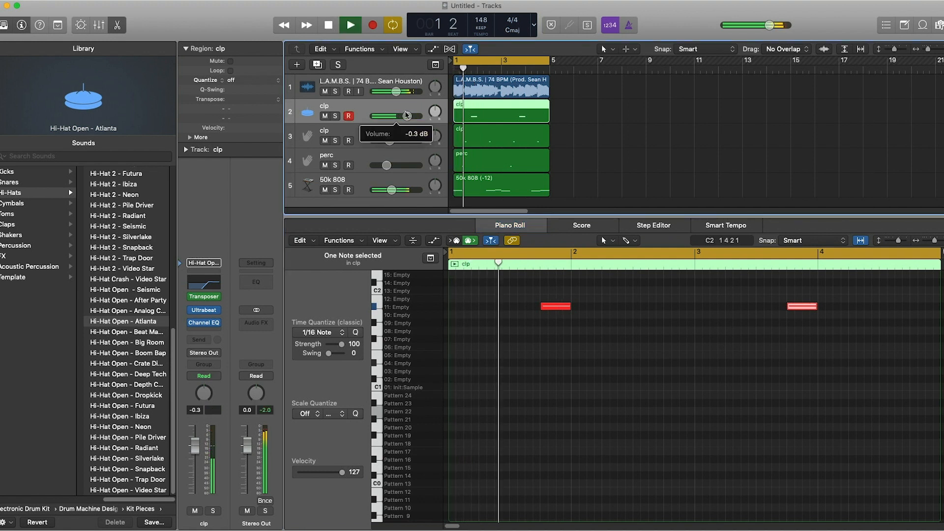
key("b")
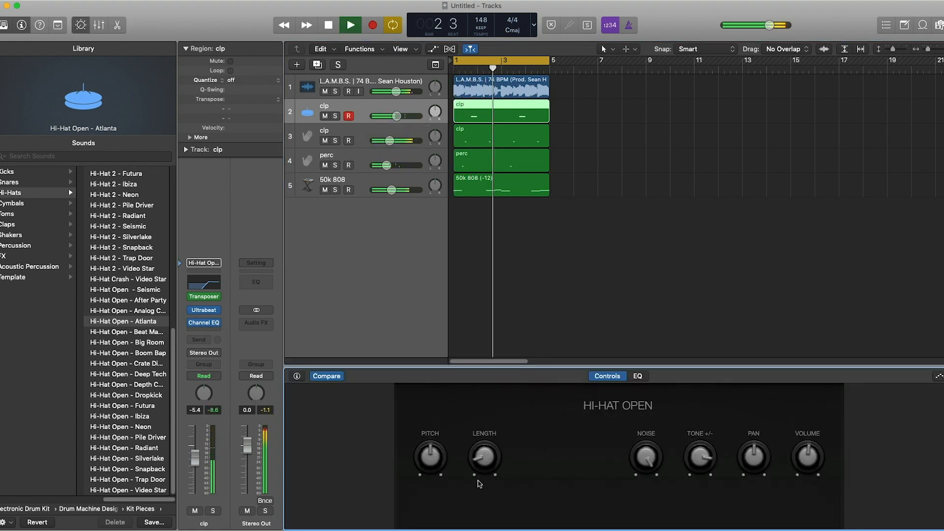
left_click_drag(397, 116, 391, 117)
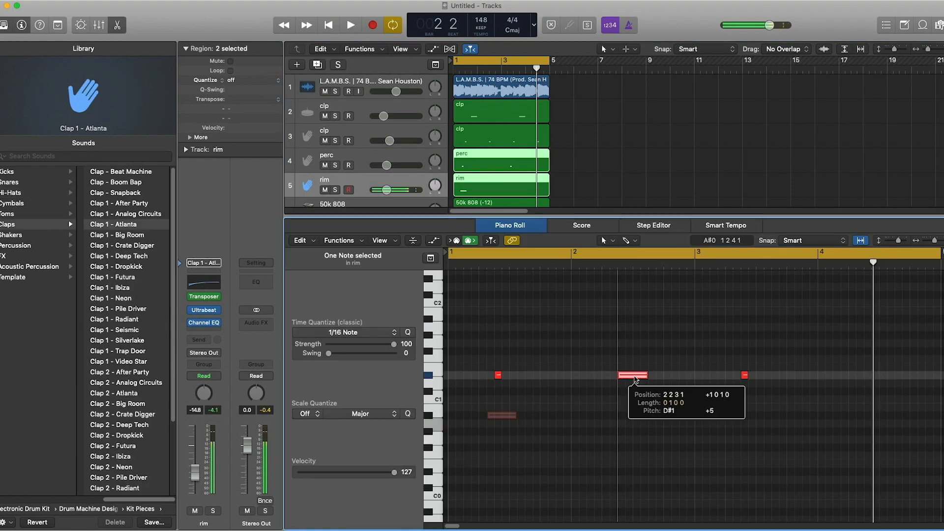
- Place short D#1 rim hits at 2 2 3 and 4 2 3, and lower the rim track's volume during playback
mouse_move(634, 377)
left_mouse_down()
mouse_move(646, 376)
mouse_move(622, 381)
left_mouse_up()
left_click(644, 392)
key("space")
key("space")
key("space")
left_click(868, 376)
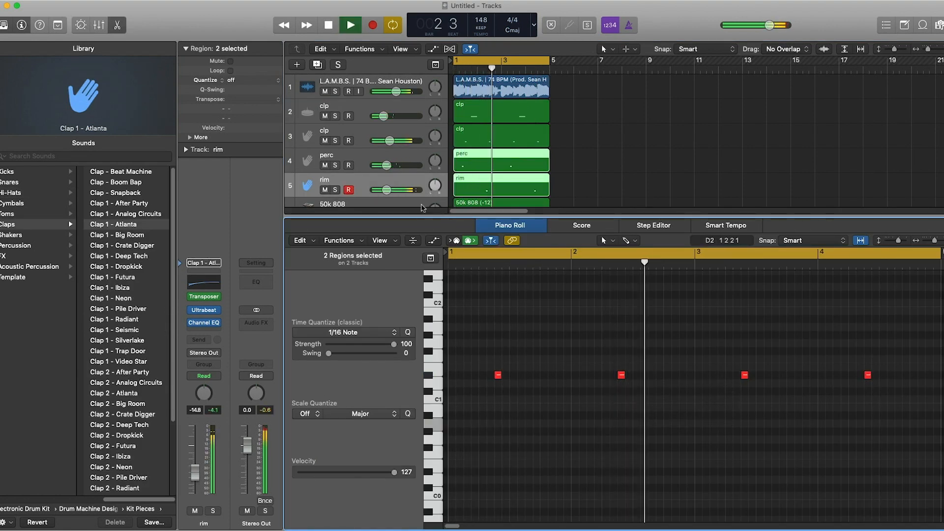
left_click_drag(387, 189, 382, 191)
- Set the perc track's volume to -14.0 dB and hide the note editor
left_click(337, 168)
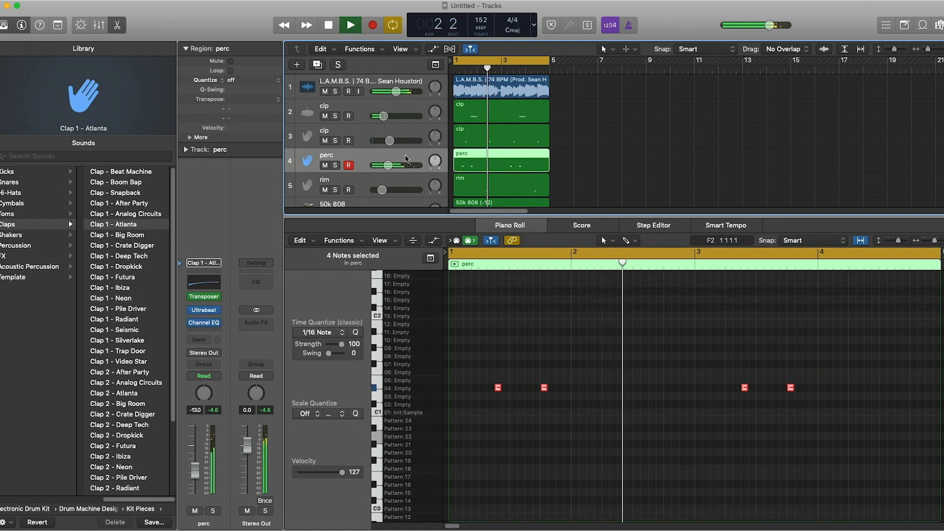
left_click_drag(388, 165, 387, 167)
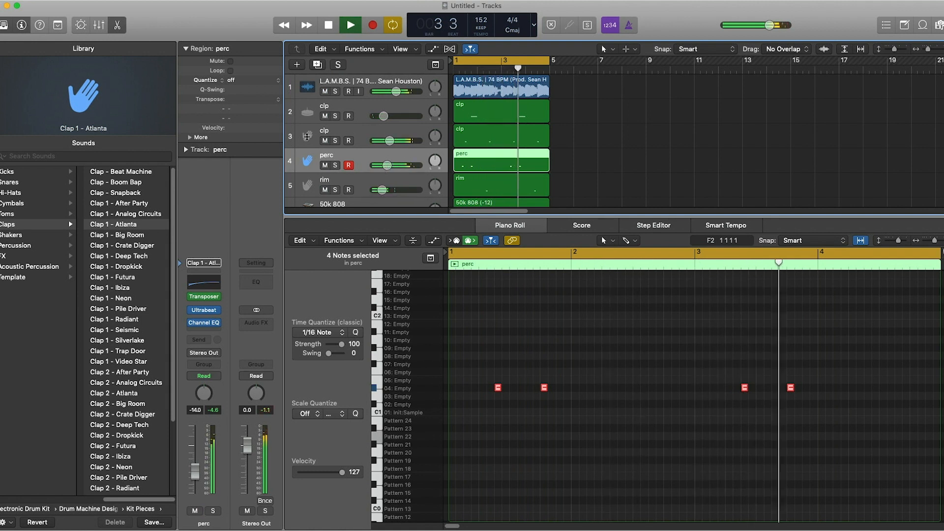
left_click(116, 25)
right_click(698, 347)
left_click(611, 337)
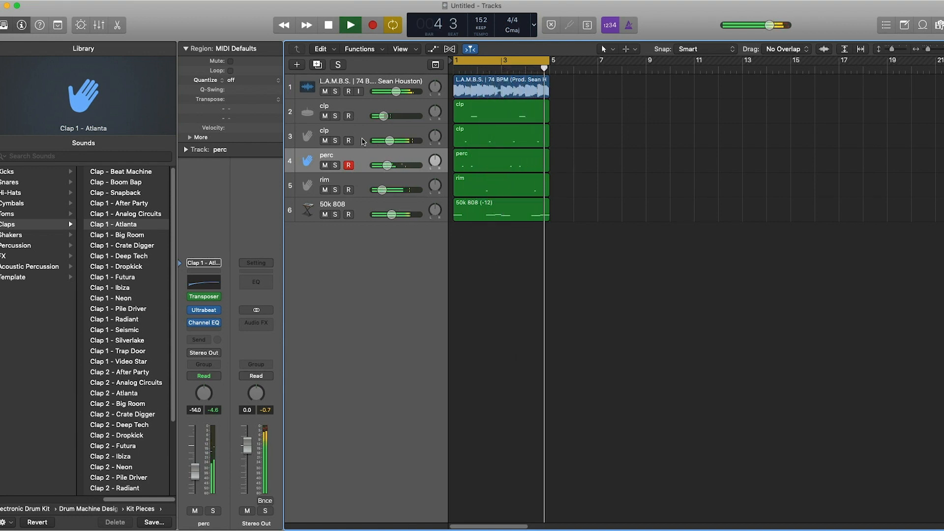
- Add hi-hat hits at beat 4 of bars 2 and 4 in the hh region and play the loop
key("space")
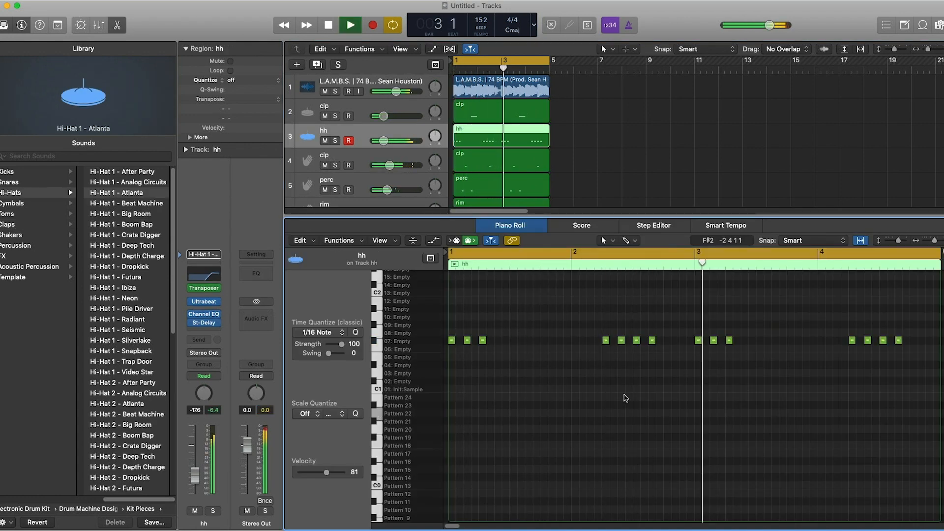
key("space")
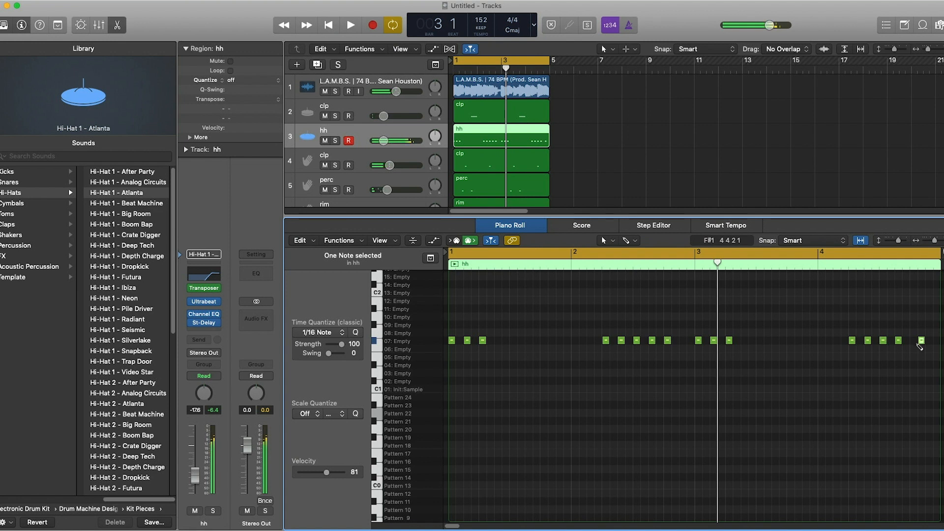
left_click_drag(921, 342, 914, 341)
key("space")
right_click(865, 385)
left_click(811, 356)
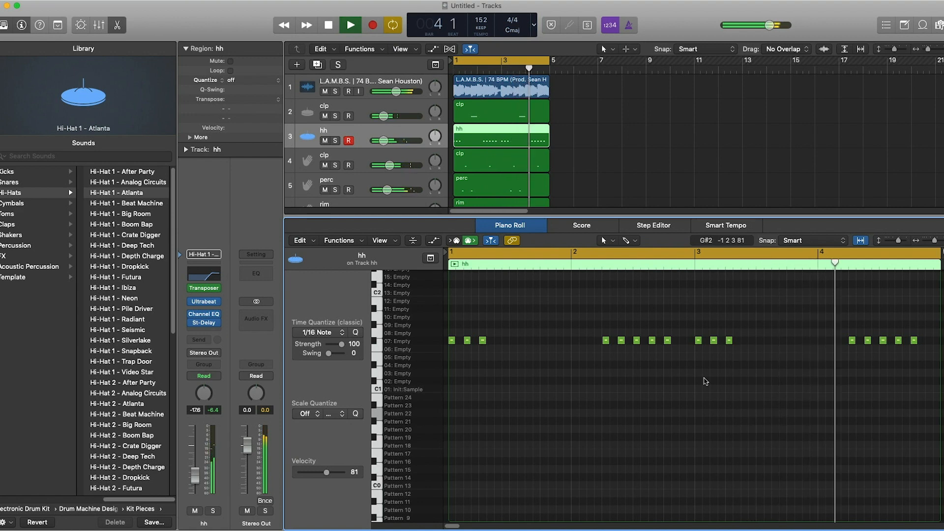
- Open the Random Velocity MIDI transform for the hi-hat notes in the hh region
left_click(357, 243)
mouse_move(394, 333)
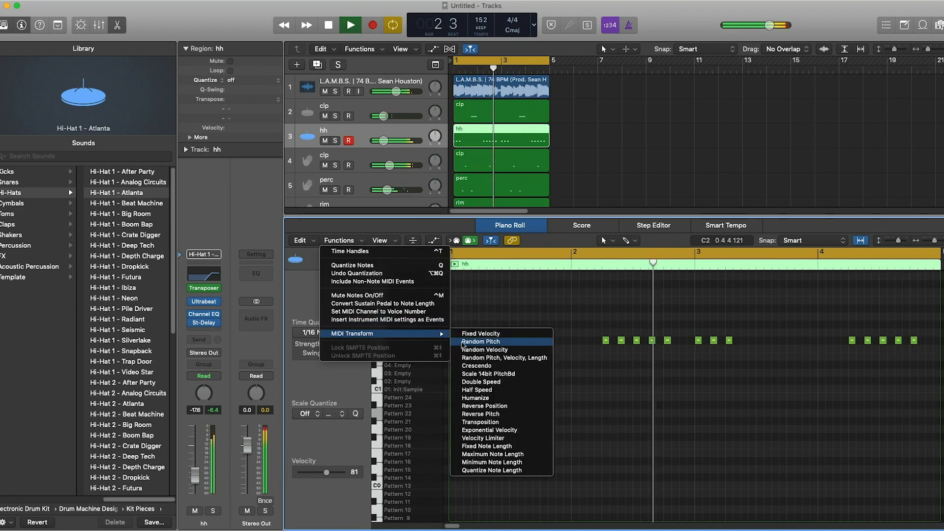
left_click(483, 349)
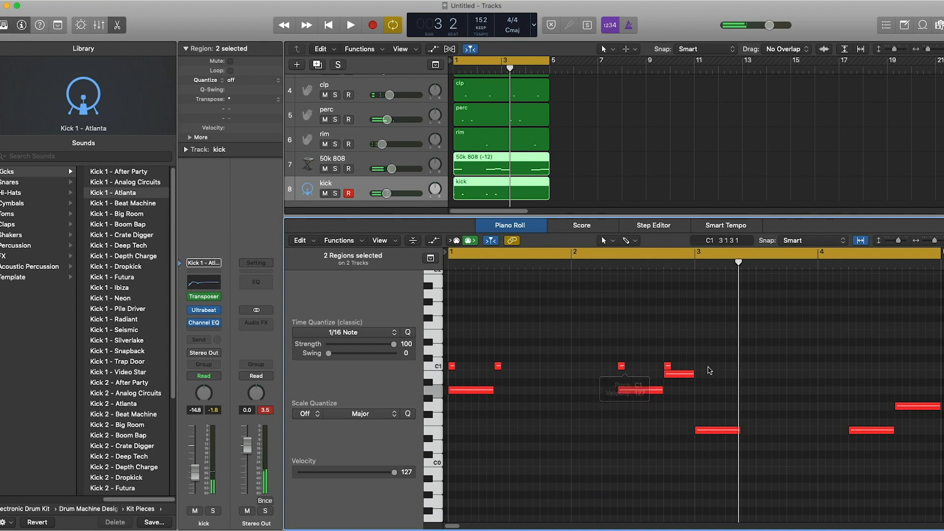
- Delete the C1 kick hits at 4 2 3 and 4 4 1, and shorten the 808's E1 note in bar 4 to one beat
left_click(438, 367)
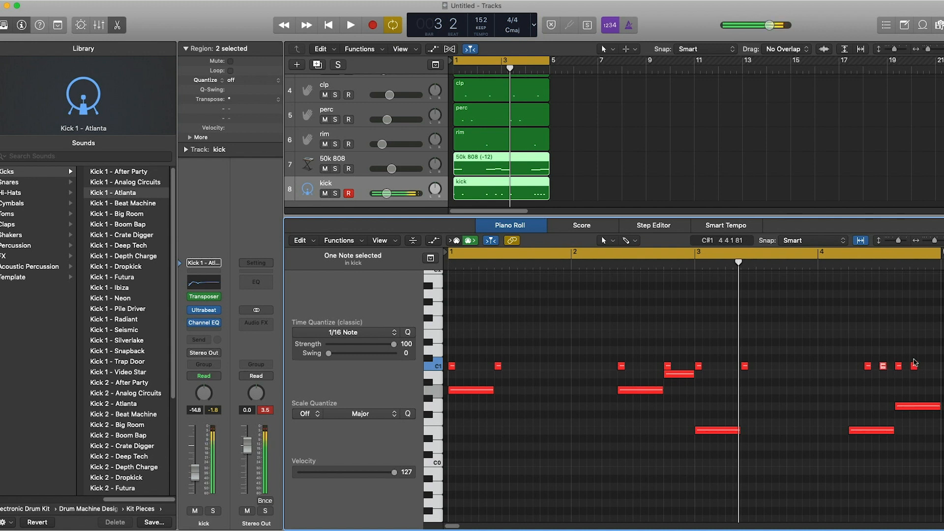
key("Delete")
key("space")
left_click(867, 366)
key("Delete")
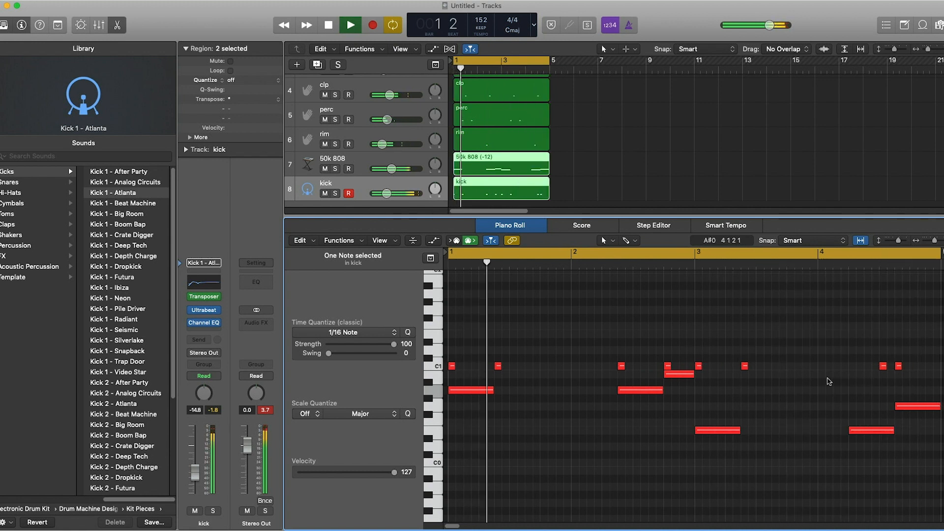
left_click_drag(898, 433, 880, 432)
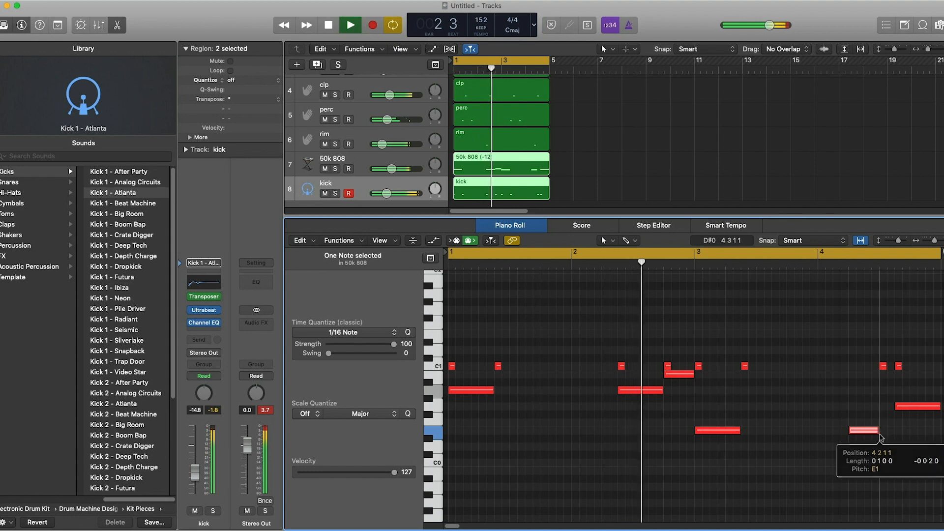
left_click(854, 406)
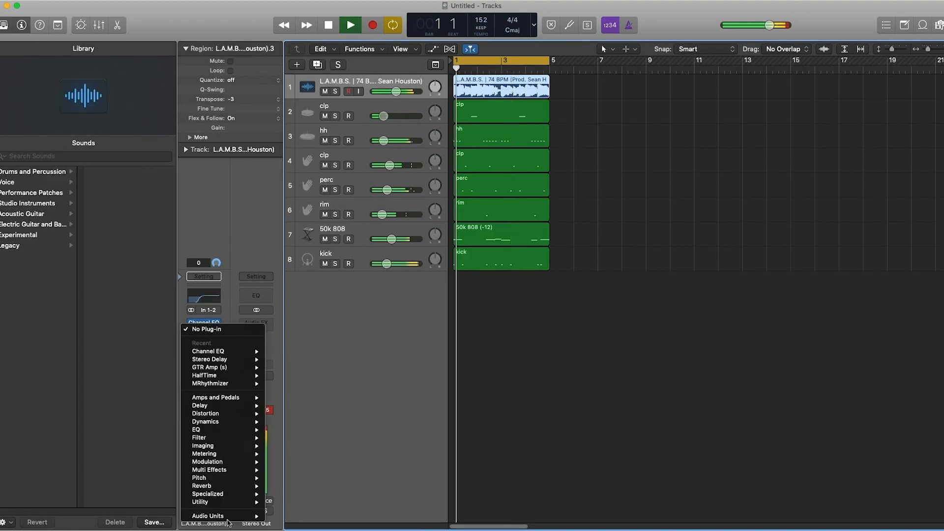
- Insert the Waves GTR Amp (s) plug-in on the L.A.M.B.S. track and load its DirectWarm factory preset
mouse_move(248, 515)
mouse_move(295, 522)
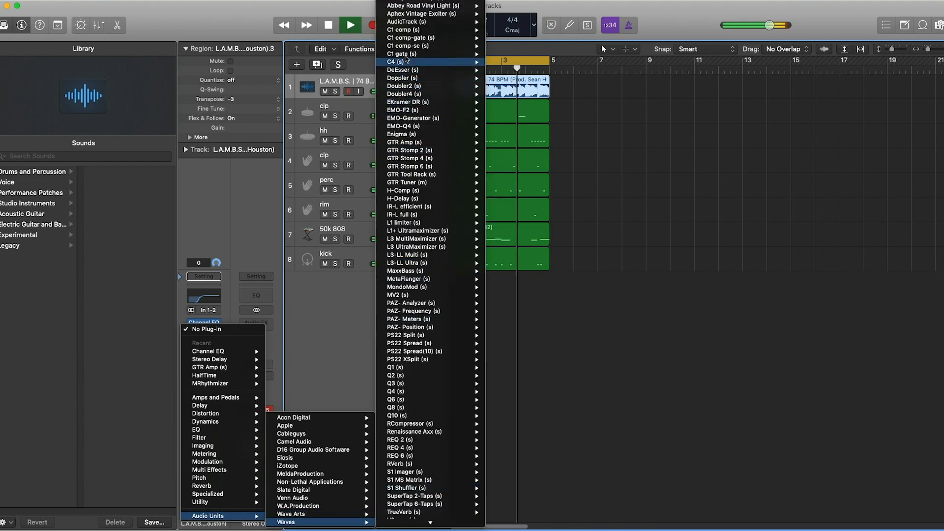
mouse_move(413, 142)
left_click(506, 142)
left_click(117, 32)
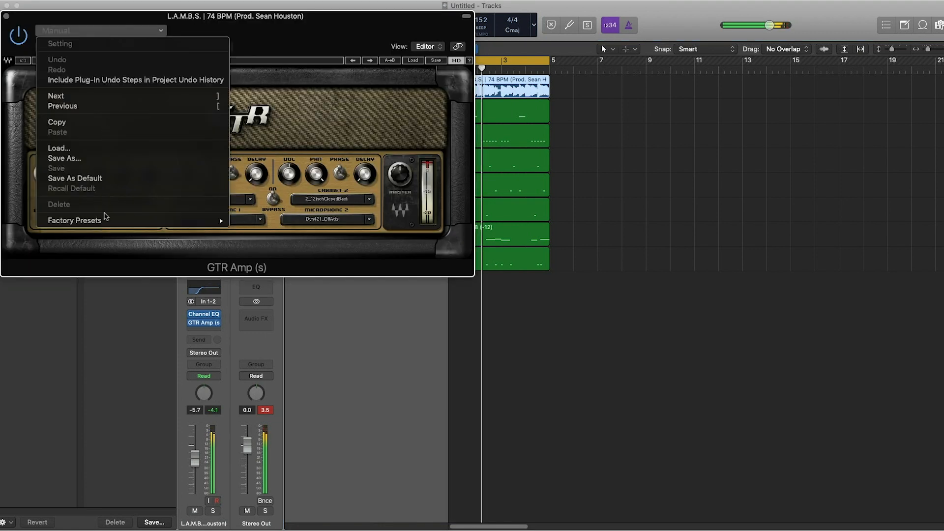
mouse_move(105, 219)
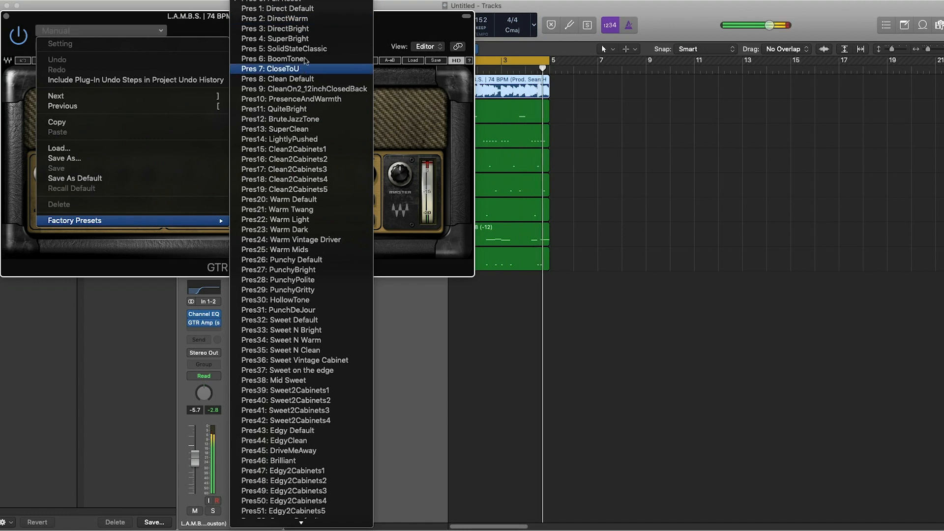
left_click(295, 23)
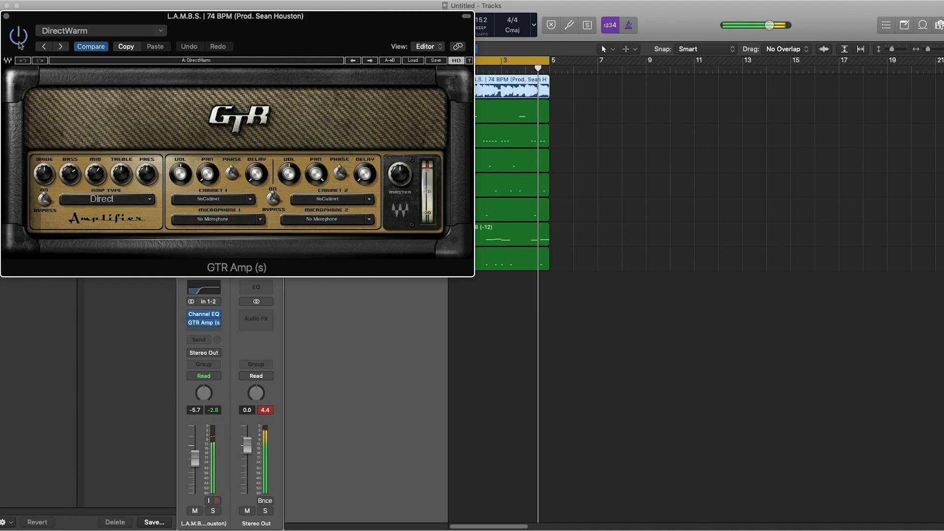
- Play the loop and show the notes of the selected hh and shaker regions in the Piano Roll
left_click(482, 485)
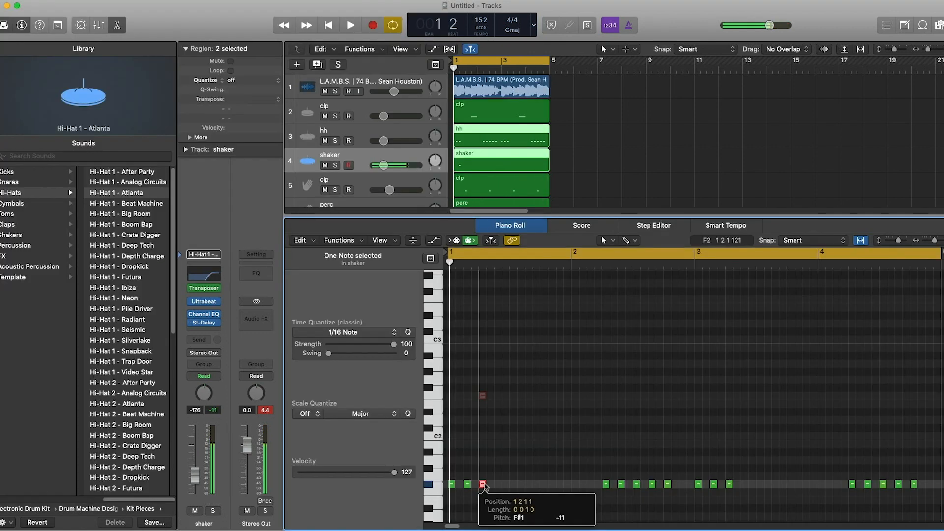
key("space")
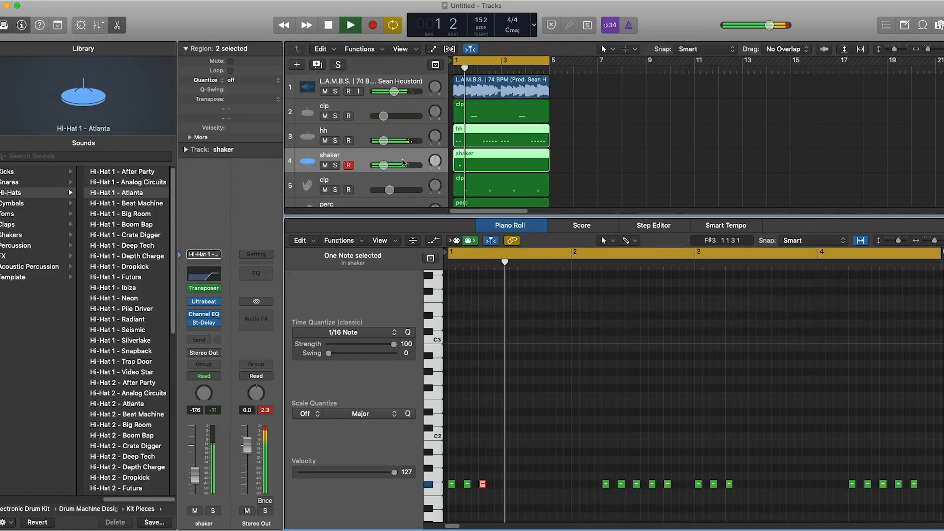
key("b")
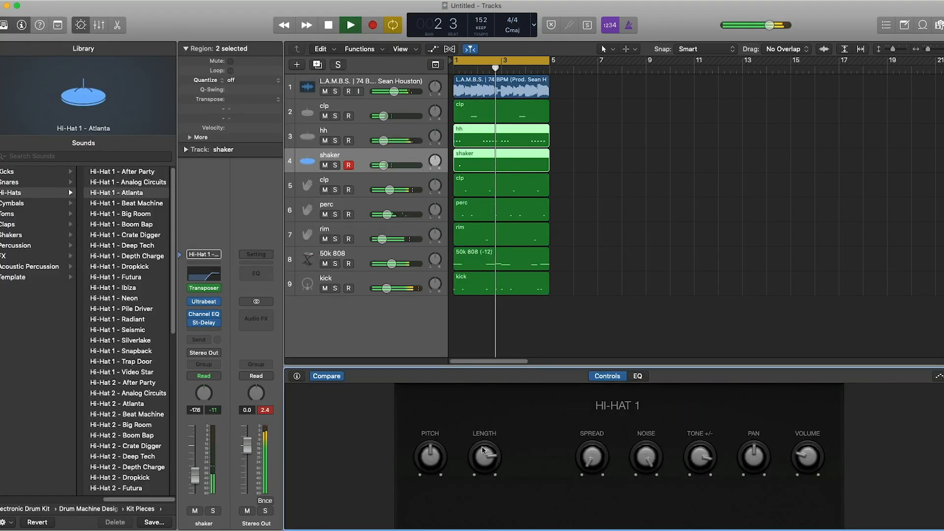
key("b")
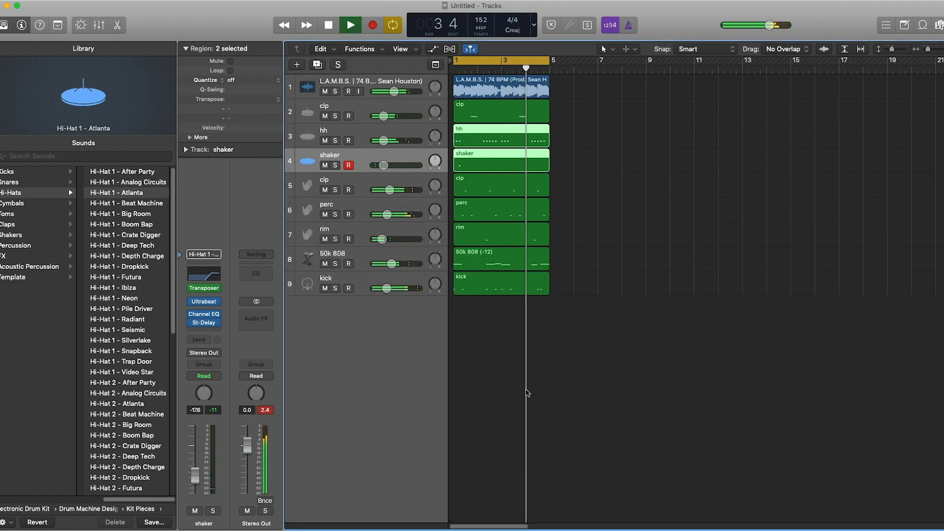
key("p")
left_click(522, 404)
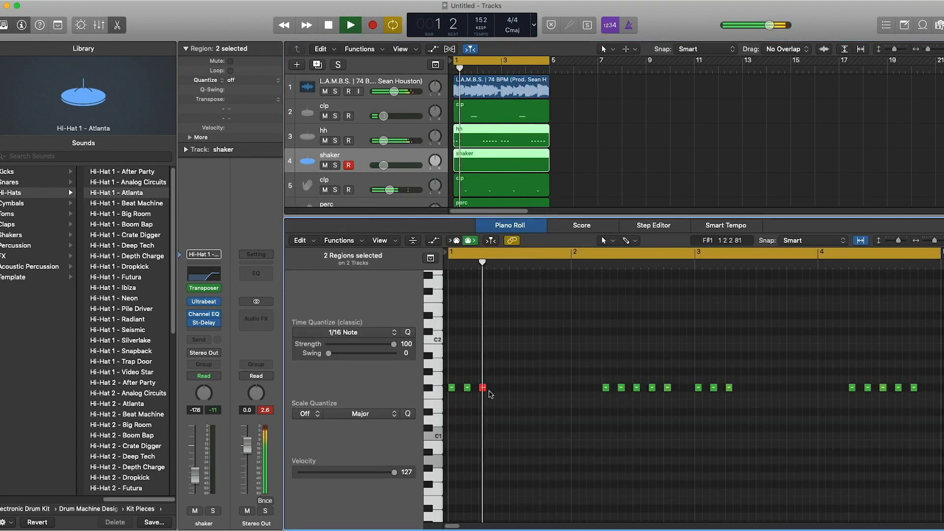
- Lengthen the shaker note on beat 2 of bar 1 to about one beat and set the shaker track's volume to -17.8 dB
left_click(563, 184)
left_click(512, 168)
key("space")
left_click(484, 388)
left_click_drag(484, 389, 510, 388)
key("space")
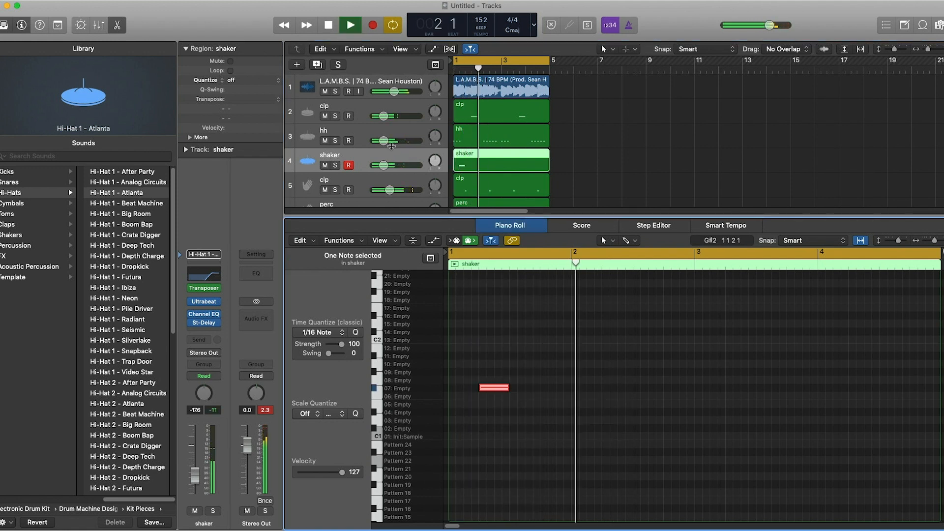
left_click_drag(384, 166, 383, 167)
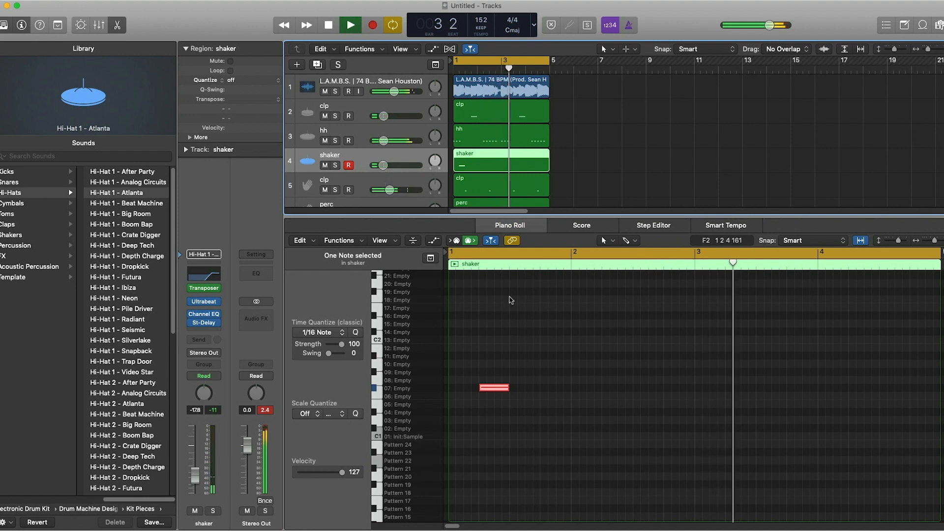
left_click(564, 364)
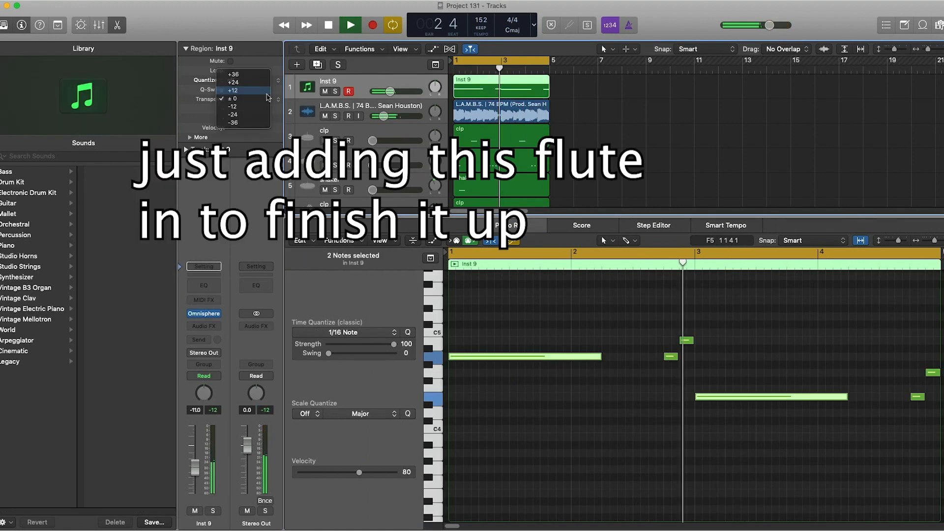
- Transpose the Inst 9 flute region by +12 and lower the Inst 9 track's volume to -17.2 dB
left_click(267, 93)
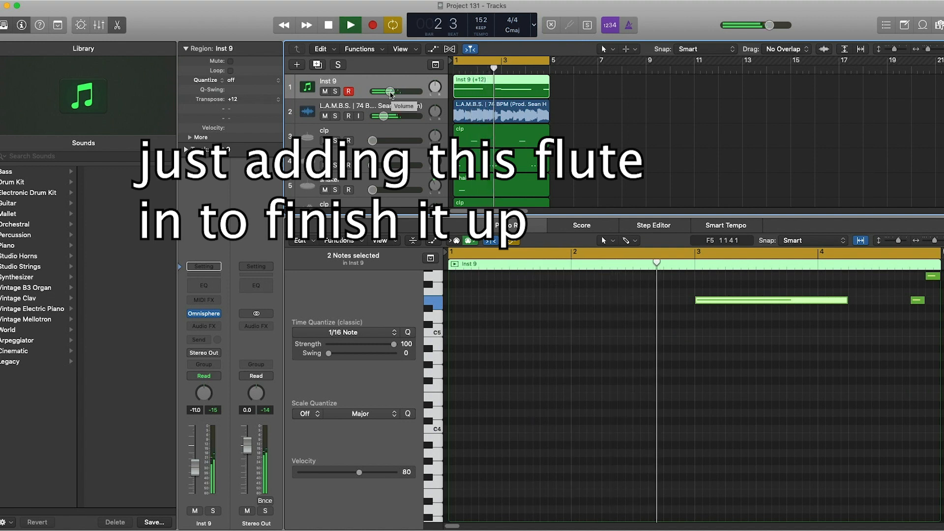
left_click_drag(389, 92, 383, 92)
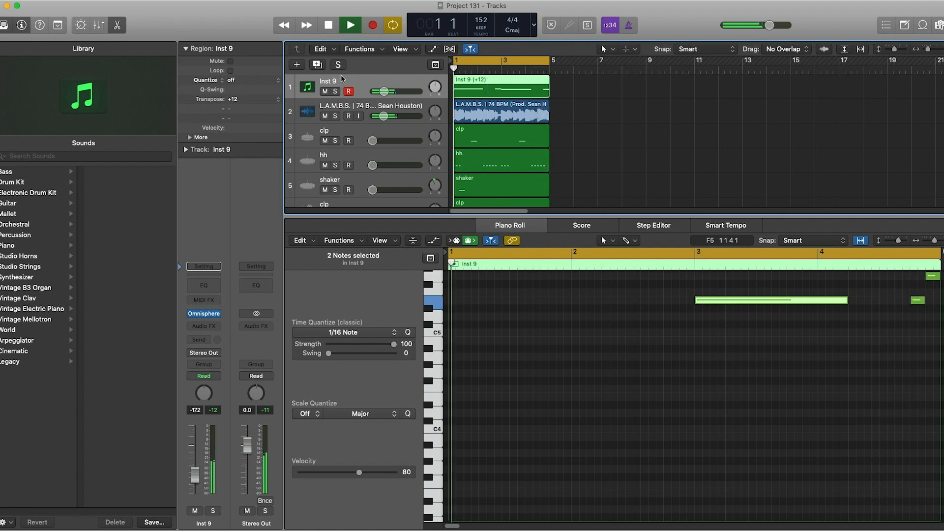
scroll(593, 392, "up", 5)
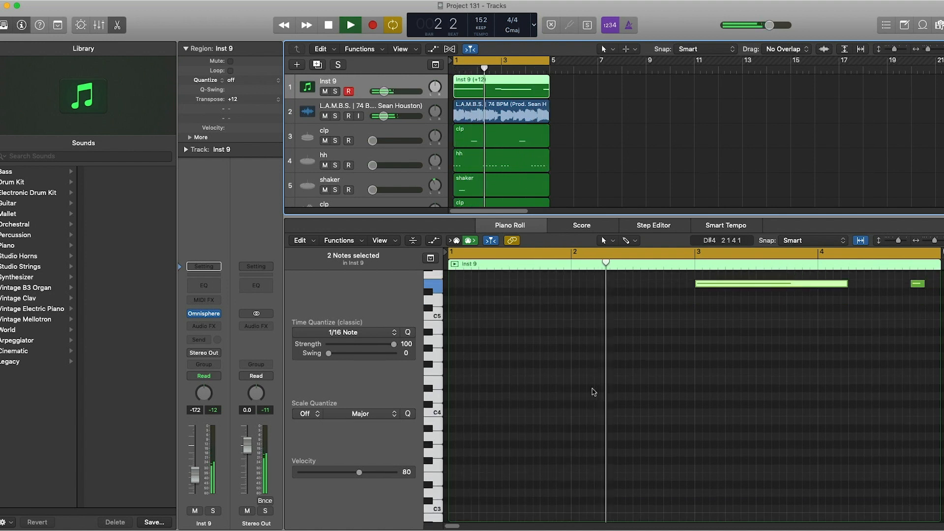
left_click(594, 392)
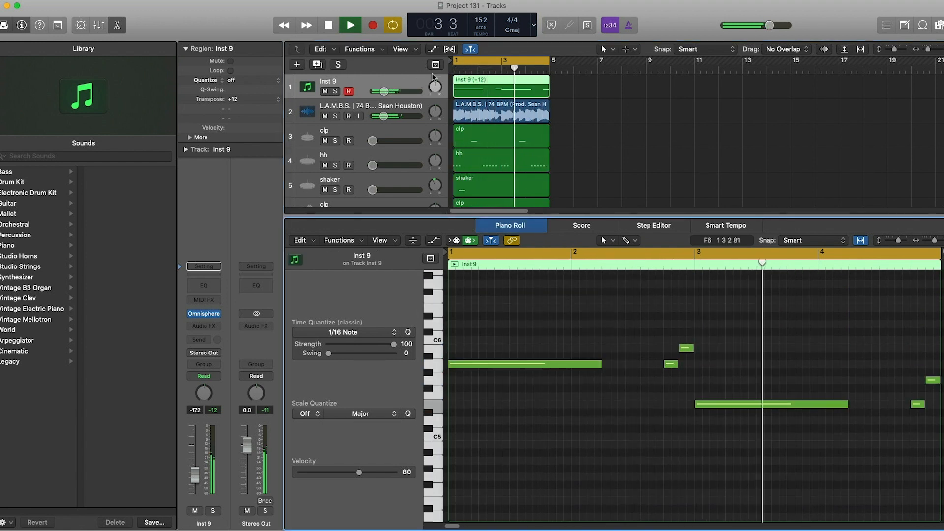
- Audition the Native - DrivebyFlute patch in Omnisphere on the Inst 9 track and return to Native - Boxed Flute
left_click(204, 314)
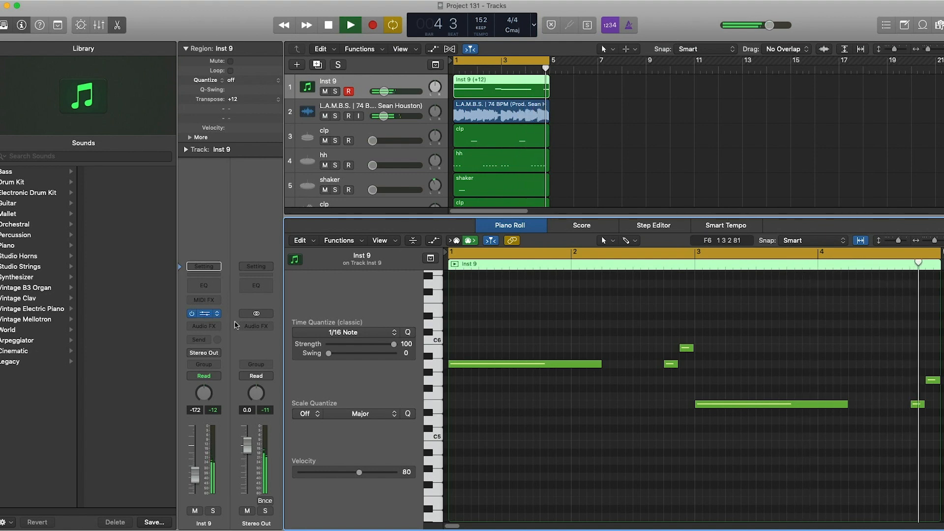
left_click(460, 229)
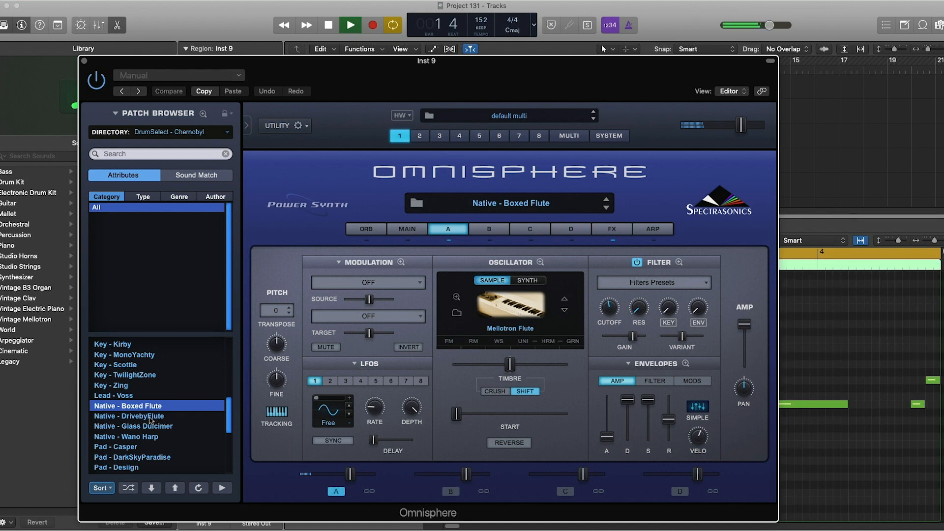
left_click(149, 417)
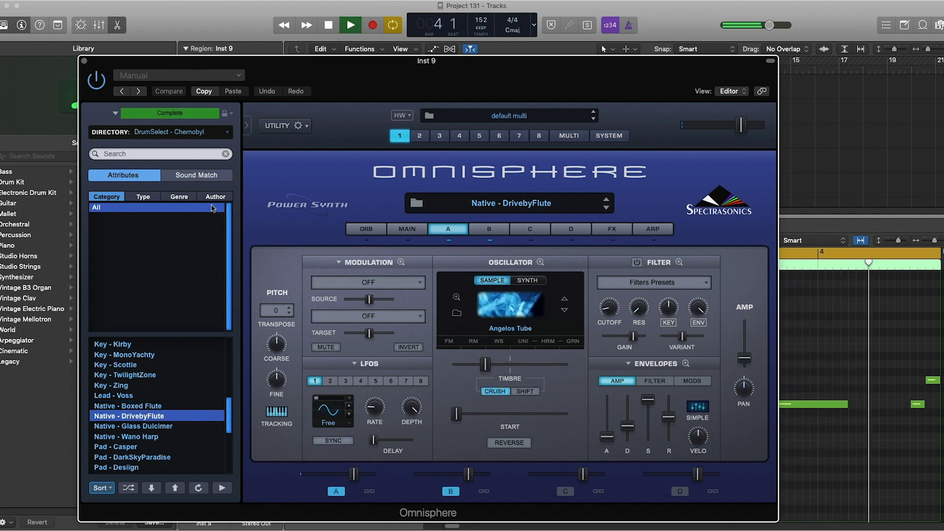
key("Up")
- Look through the banks in Omnisphere's user directories for the Inst 9 track
left_click(226, 132)
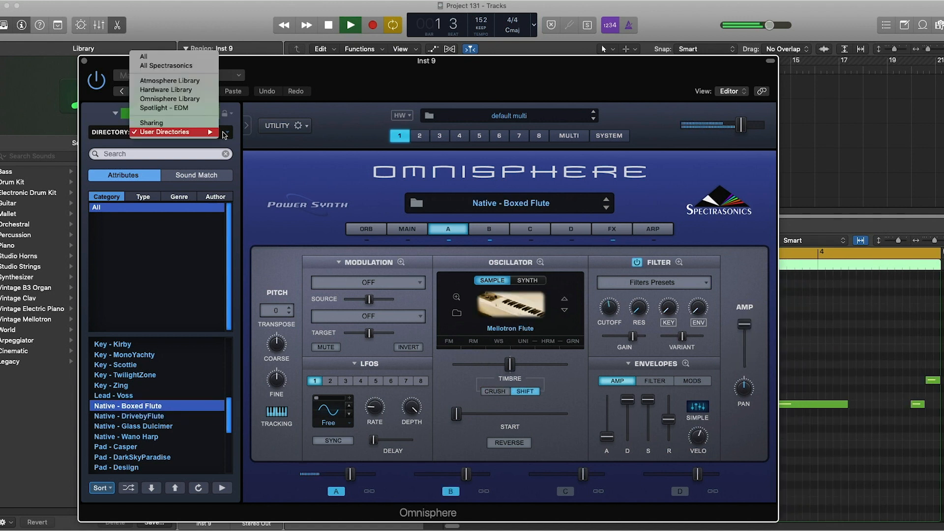
left_click(274, 152)
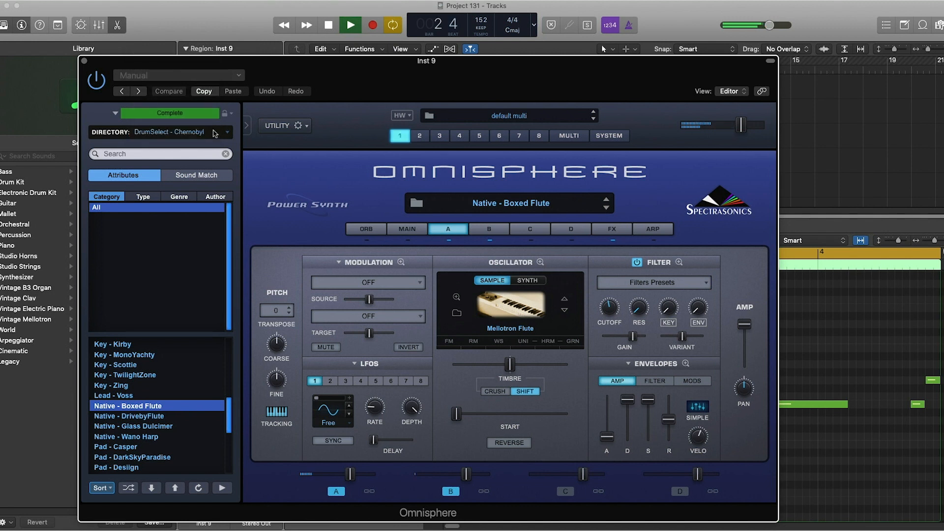
left_click(214, 134)
mouse_move(204, 133)
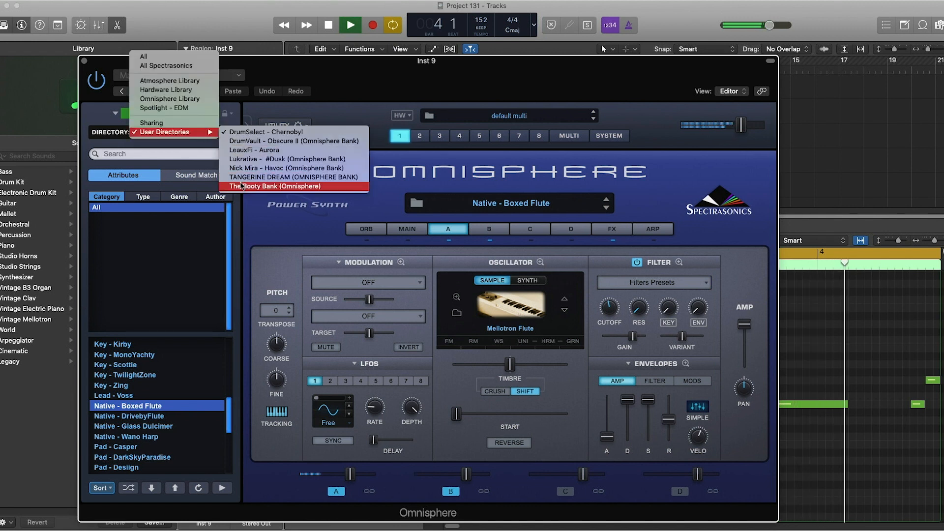